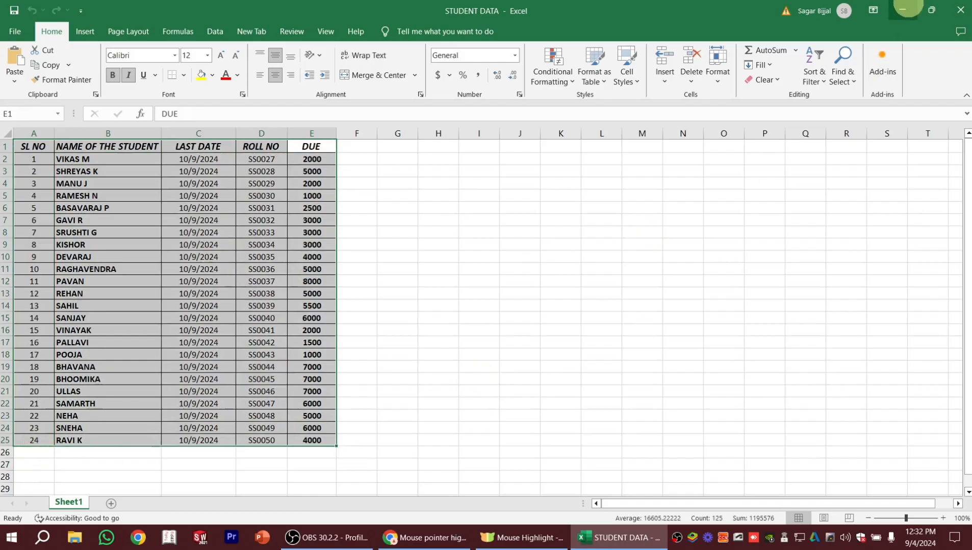
Open New Microsoft Word Document from the desktop and insert a table with one column and eight rows.
{"action": "left_click", "coordinate": [908, 9]}
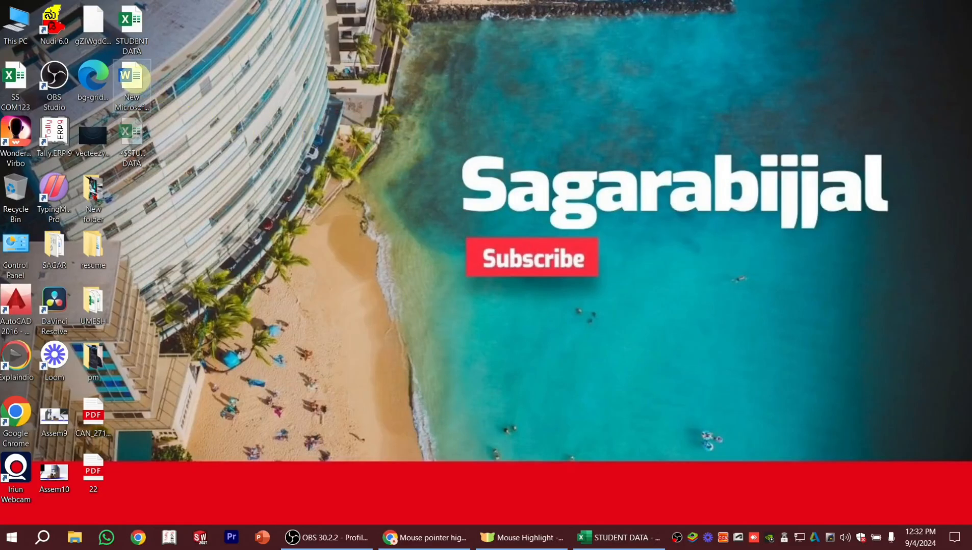
{"action": "double_click", "coordinate": [132, 78]}
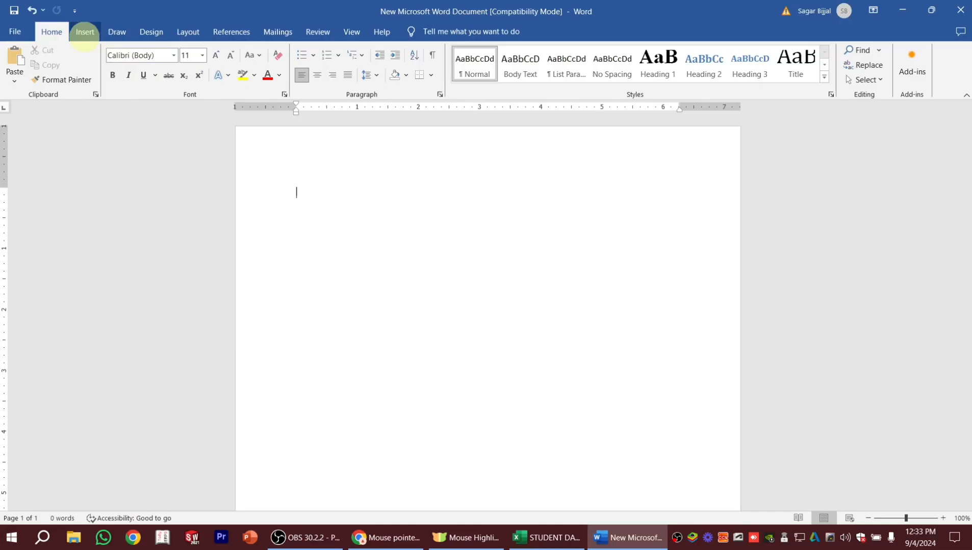
{"action": "left_click", "coordinate": [84, 32]}
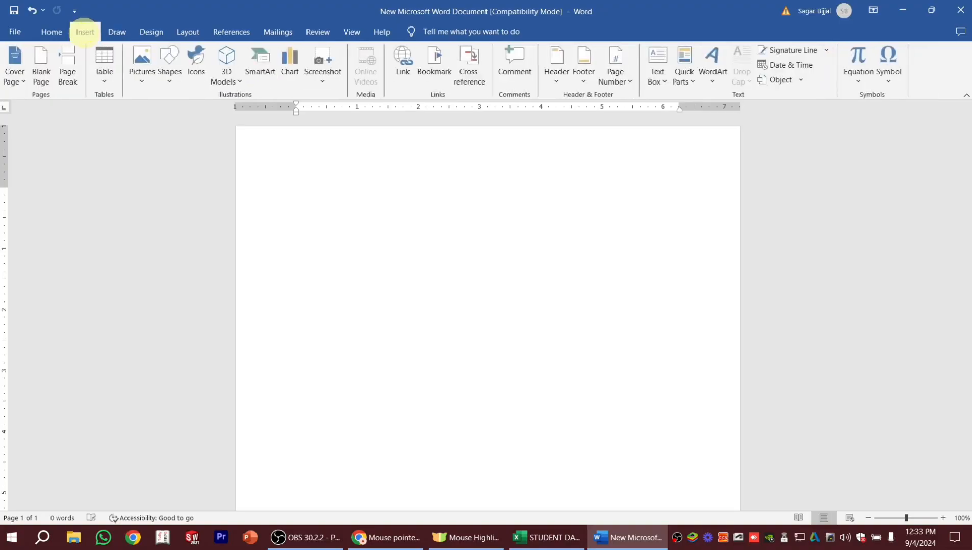
{"action": "left_click", "coordinate": [104, 65]}
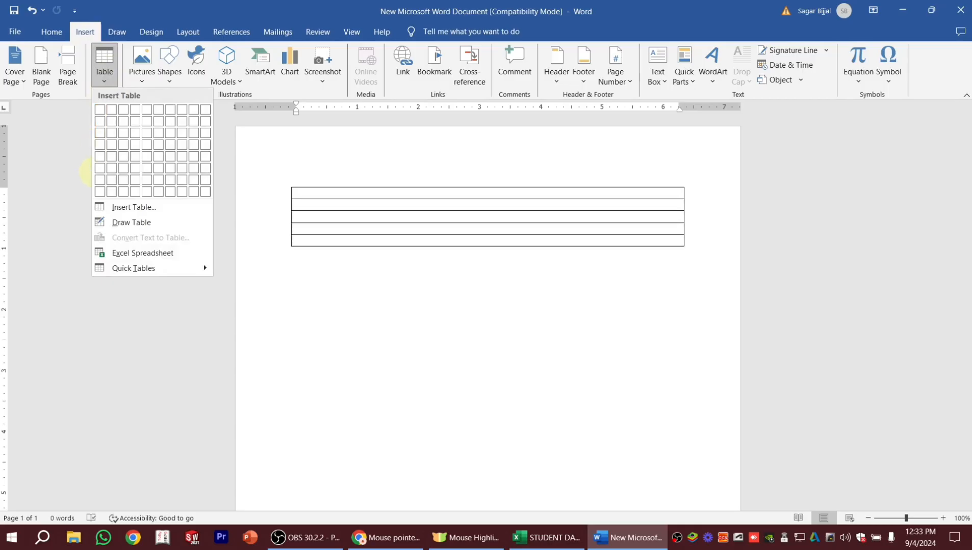
{"action": "left_click", "coordinate": [100, 192]}
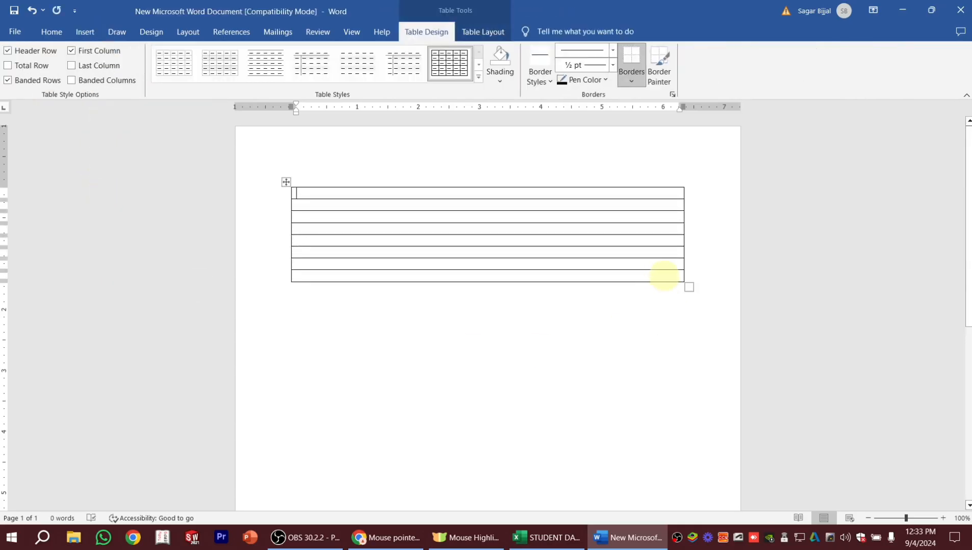
Stretch the table to about 4.6 inches tall and paste the copied tuition fee reminder text into its first row.
{"action": "left_click_drag", "start_coordinate": [690, 285], "coordinate": [686, 472]}
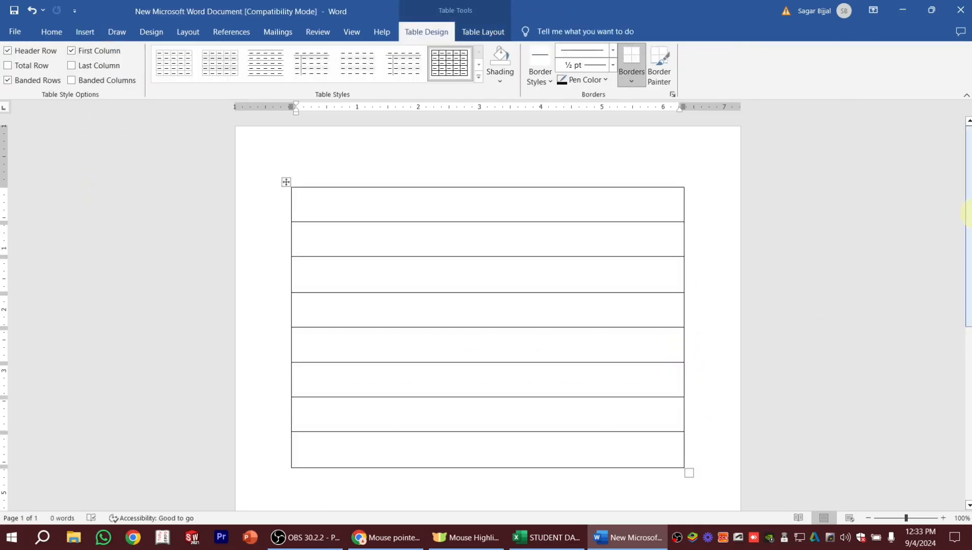
{"action": "mouse_move", "coordinate": [970, 214]}
{"action": "left_mouse_down"}
{"action": "mouse_move", "coordinate": [970, 249]}
{"action": "mouse_move", "coordinate": [970, 209]}
{"action": "left_mouse_up"}
{"action": "left_click", "coordinate": [298, 197]}
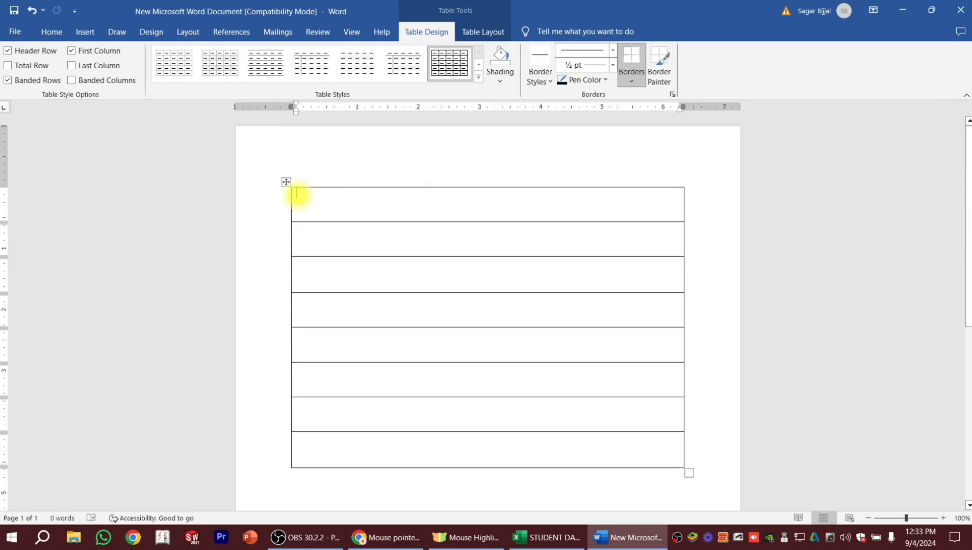
{"action": "type", "text": "Dear Parents, This is a reminder that the tuition fees for your child, [Student’s Name], Roll Number: [Roll Number], are overdue. Kindly make the payment by [Due Date] to avoid any inconvenience. Please note that the due amount is [Amount]."}
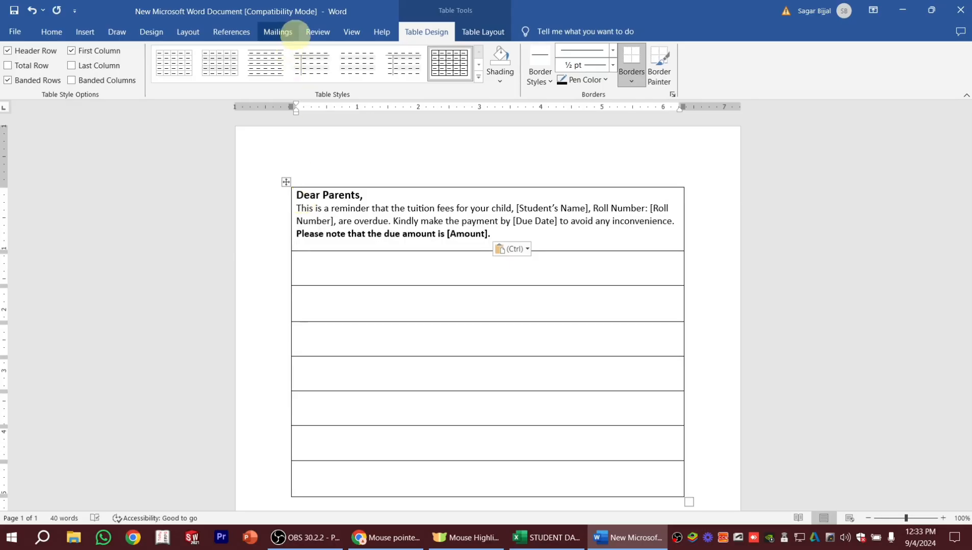
Start a mail merge of the Letters type for this document.
{"action": "left_click", "coordinate": [278, 31]}
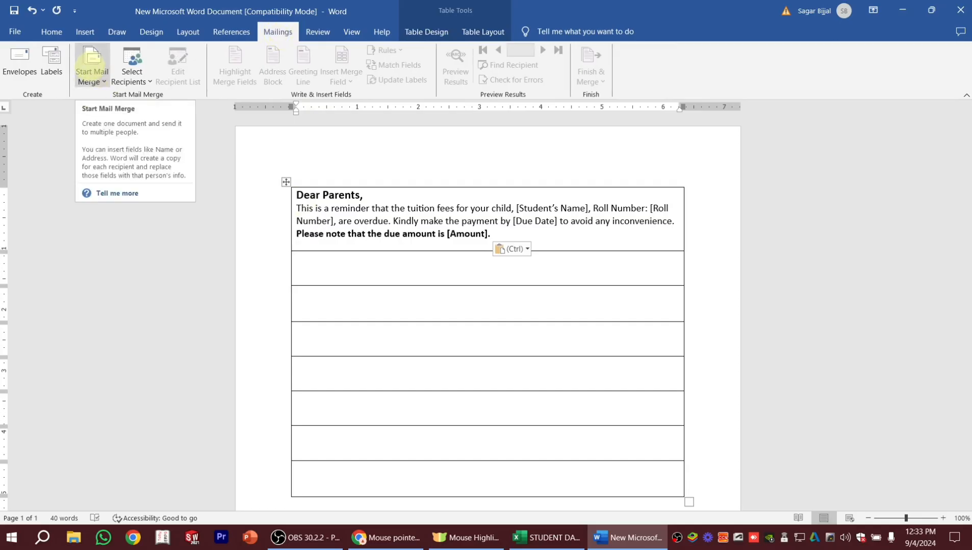
{"action": "left_click", "coordinate": [93, 71]}
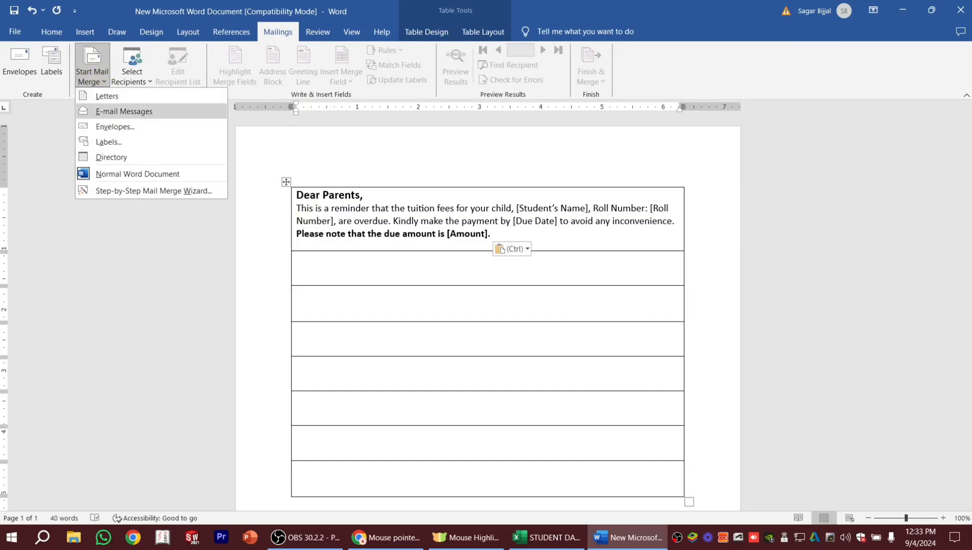
{"action": "left_click", "coordinate": [104, 96]}
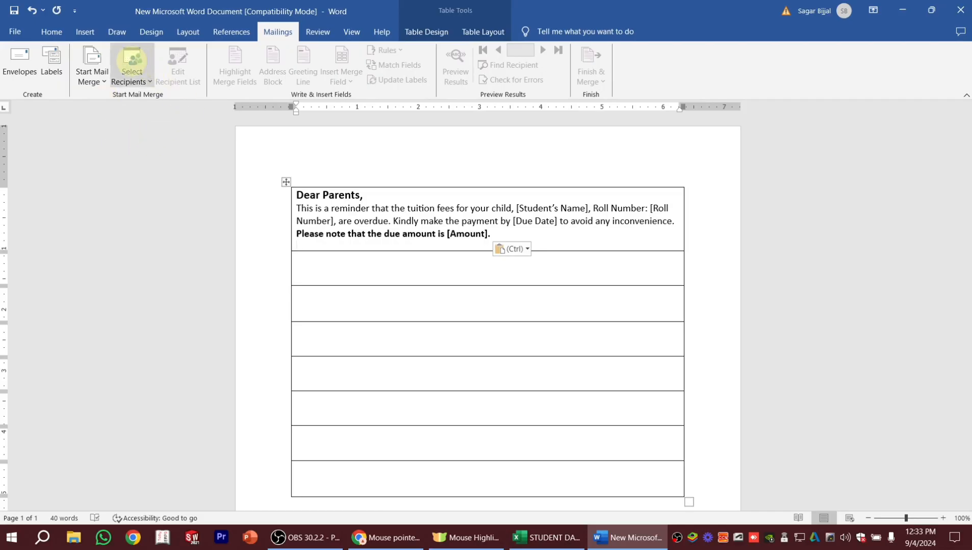
Use Sheet1$ of the STUDENT DATA workbook on the Desktop as the existing recipient list, with the first row as column headers.
{"action": "left_click", "coordinate": [131, 60]}
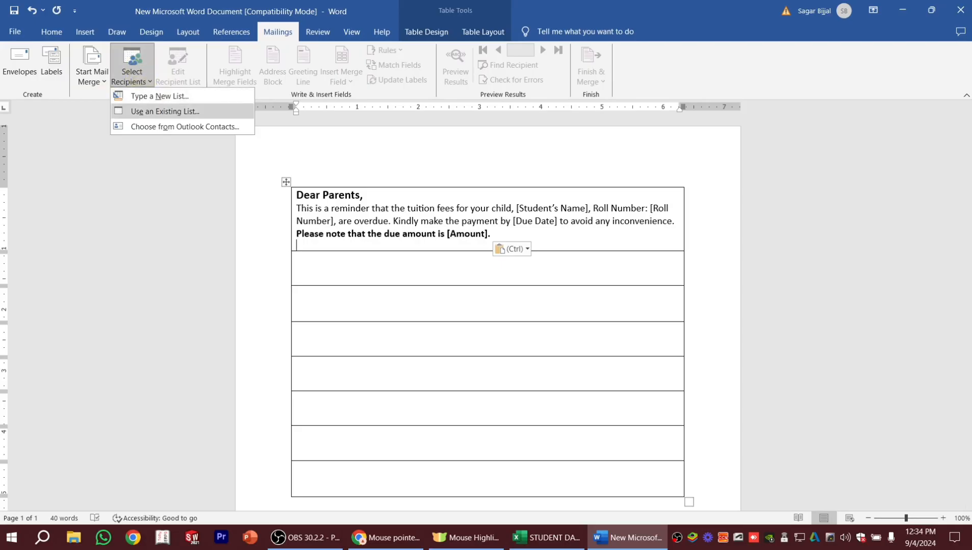
{"action": "left_click", "coordinate": [138, 112]}
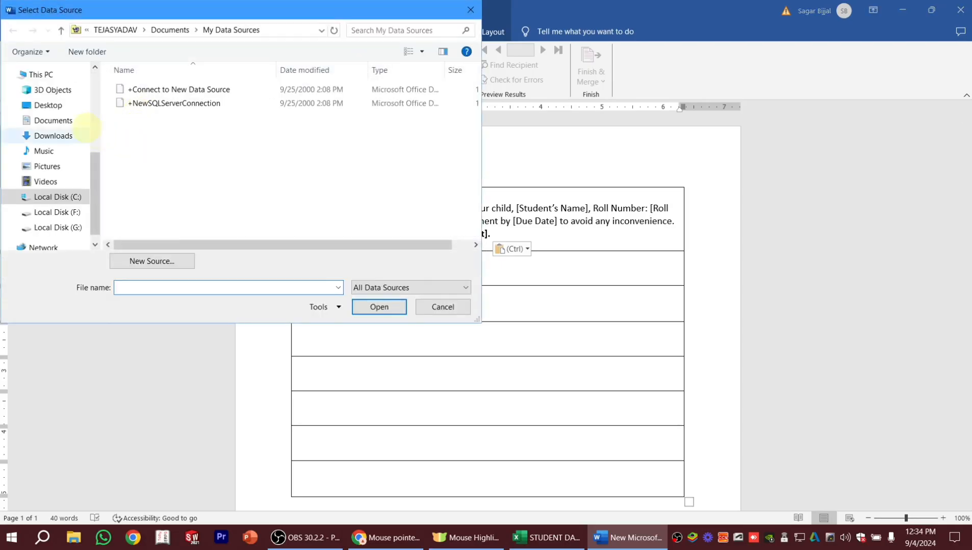
{"action": "left_click", "coordinate": [48, 105]}
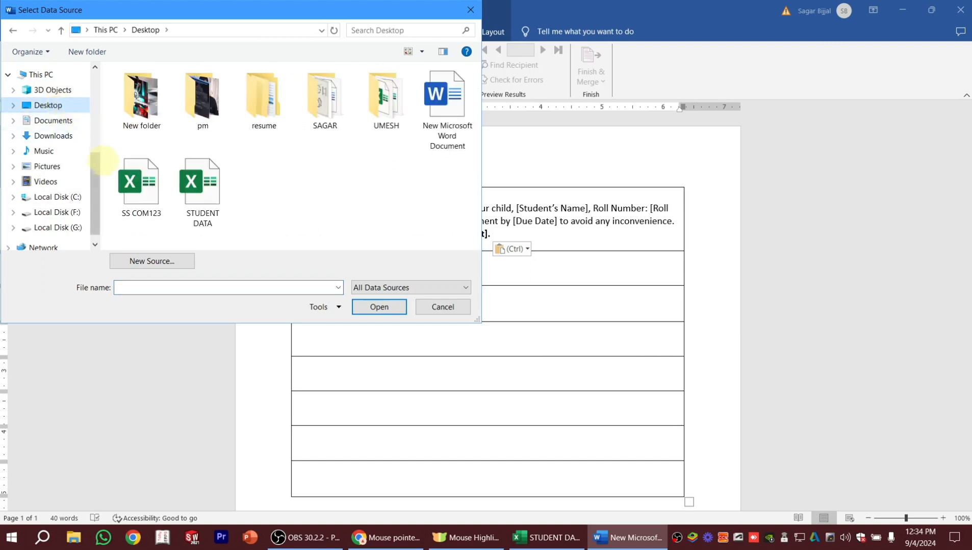
{"action": "left_click", "coordinate": [208, 182]}
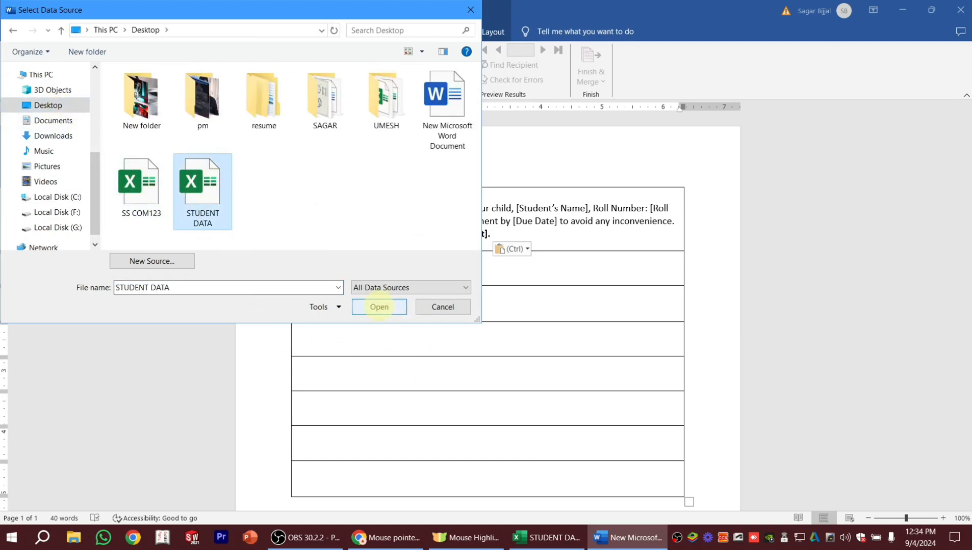
{"action": "left_click", "coordinate": [379, 306]}
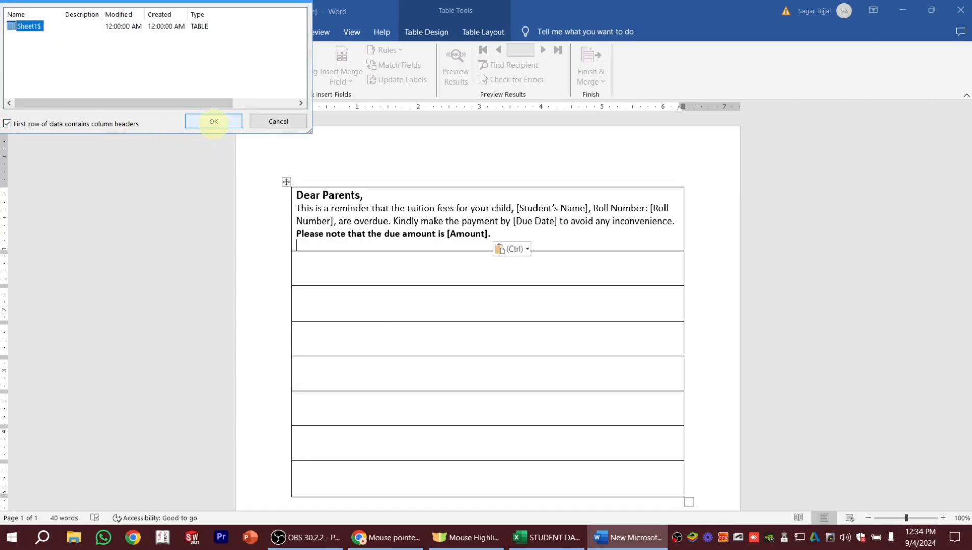
{"action": "left_click", "coordinate": [213, 121]}
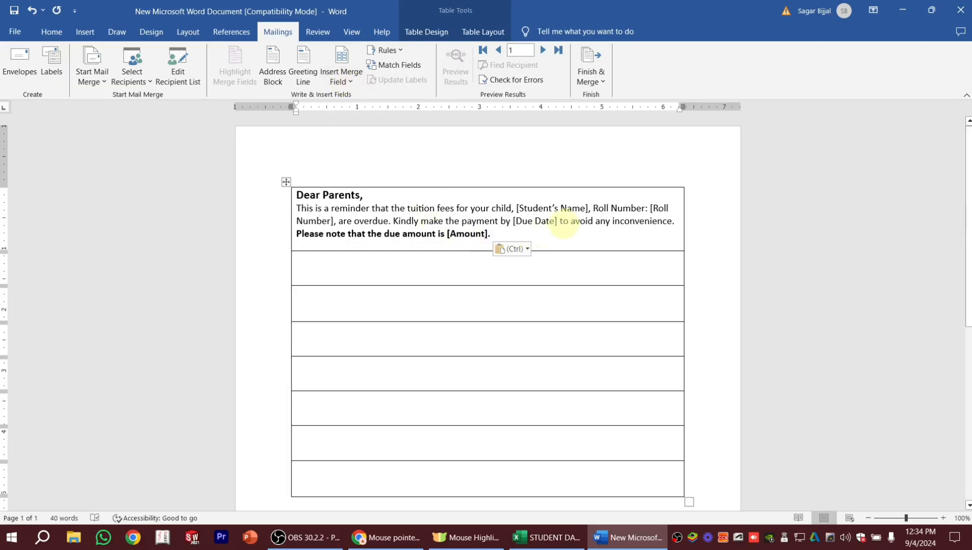
Replace the [Student's Name] placeholder with the NAME_OF_THE_STUDENT merge field followed by a comma.
{"action": "left_click_drag", "start_coordinate": [591, 208], "coordinate": [512, 209]}
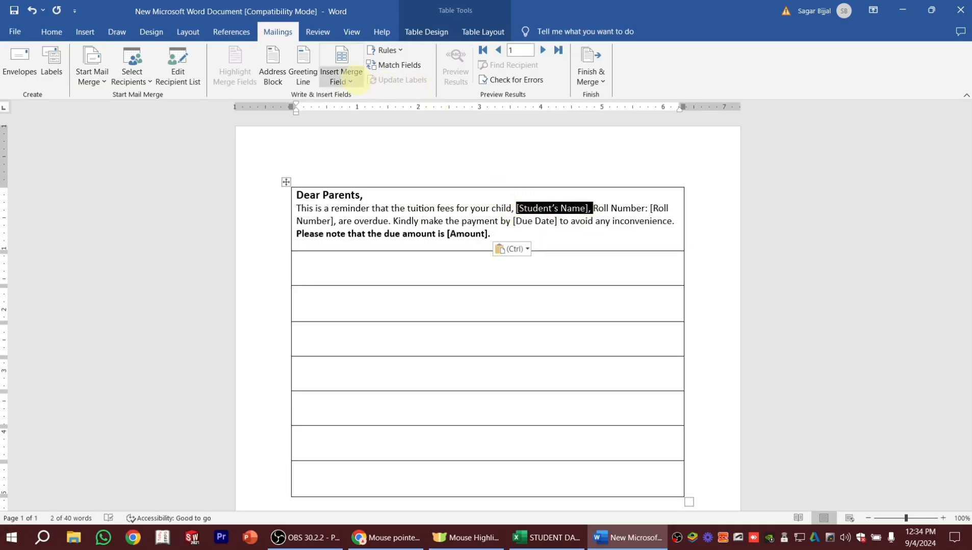
{"action": "left_click", "coordinate": [352, 76]}
{"action": "left_click", "coordinate": [355, 112]}
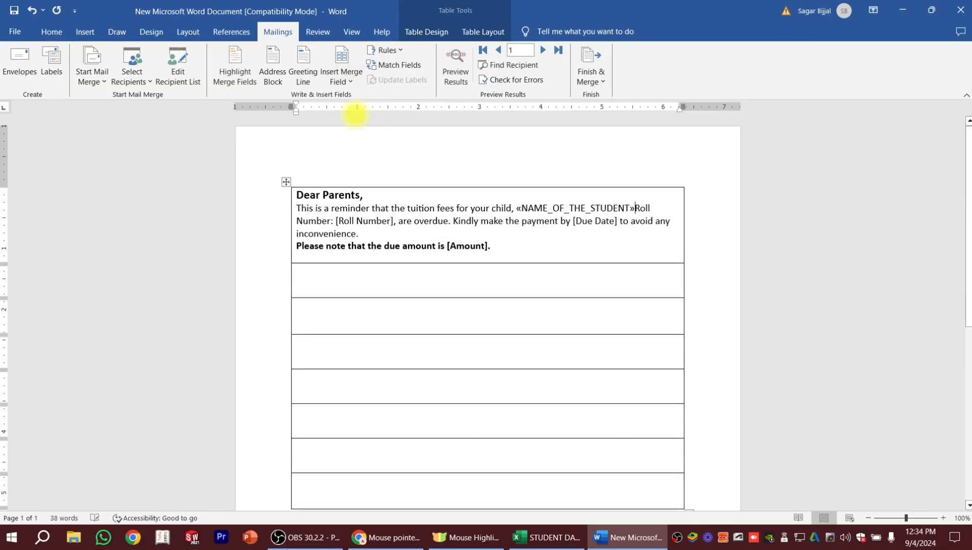
{"action": "type", "text": ","}
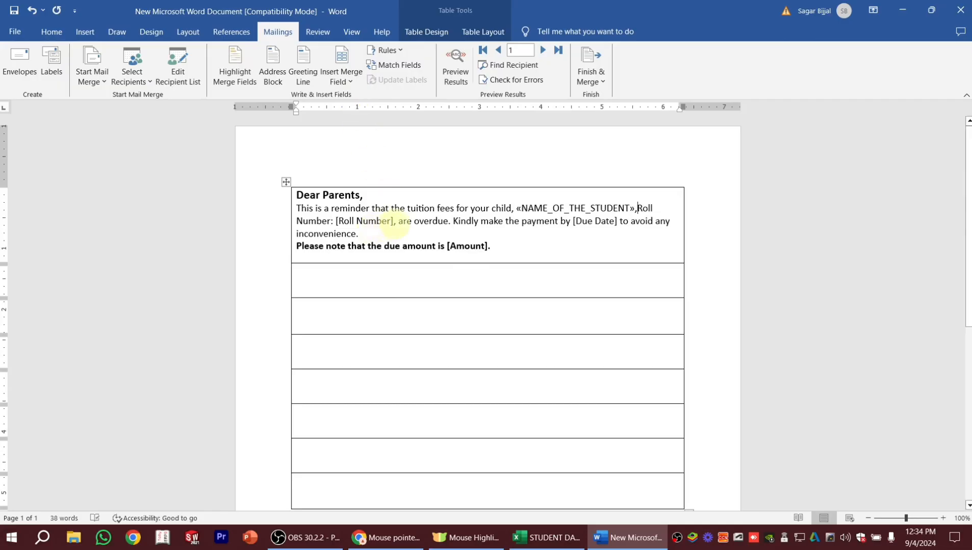
Replace the [Roll Number] placeholder with the ROLL_NO merge field and add a space before "Roll" after the student name field.
{"action": "left_click_drag", "start_coordinate": [393, 221], "coordinate": [337, 226]}
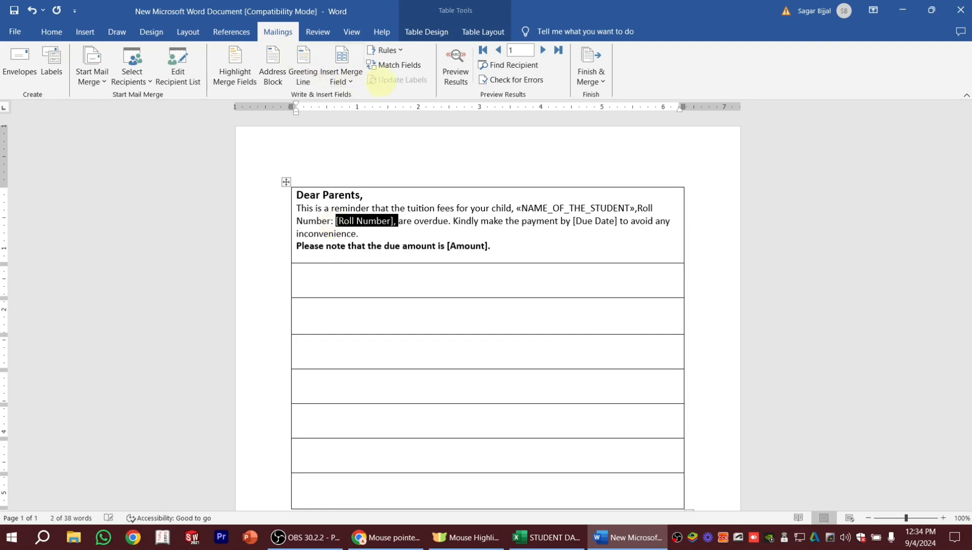
{"action": "left_click", "coordinate": [350, 81]}
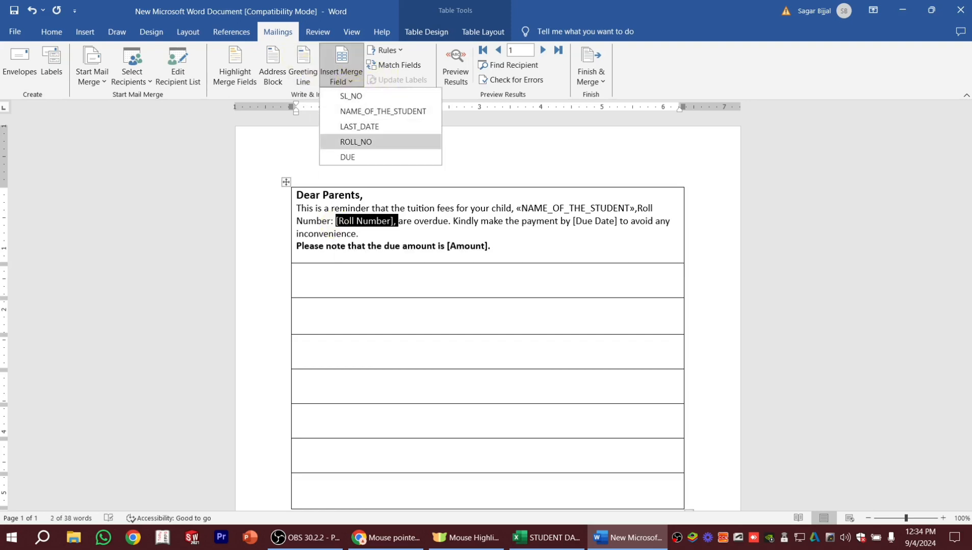
{"action": "left_click", "coordinate": [359, 142]}
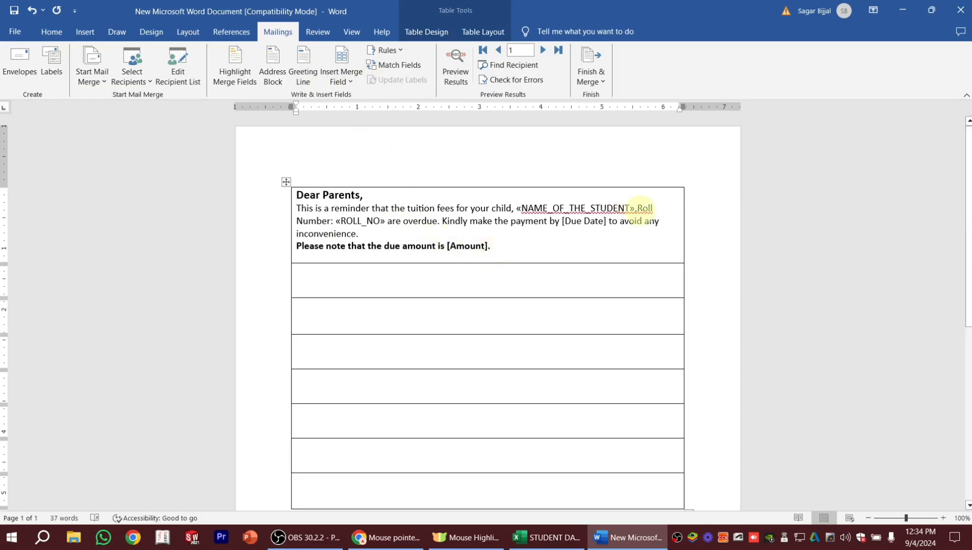
{"action": "left_click", "coordinate": [637, 208]}
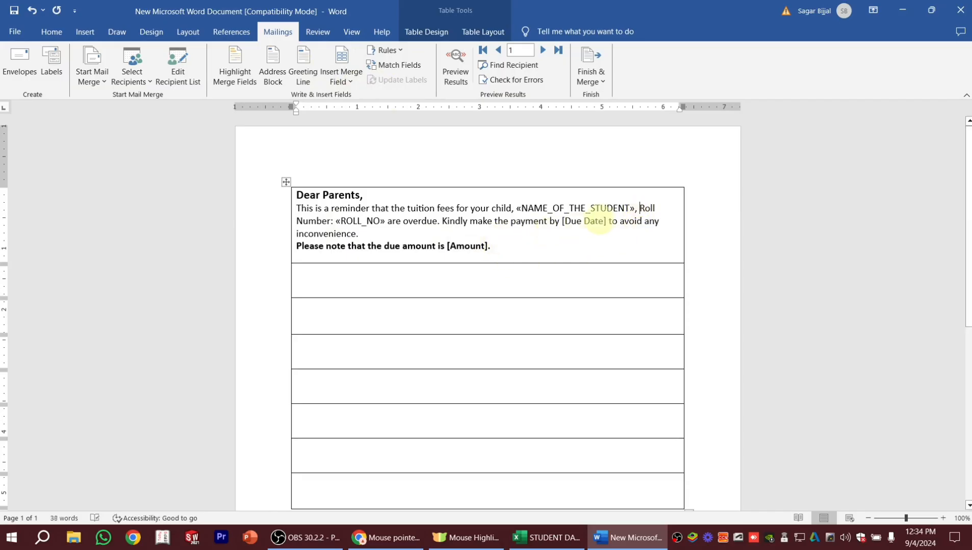
Replace the [Due Date] placeholder with the LAST_DATE merge field.
{"action": "left_click_drag", "start_coordinate": [608, 222], "coordinate": [555, 226]}
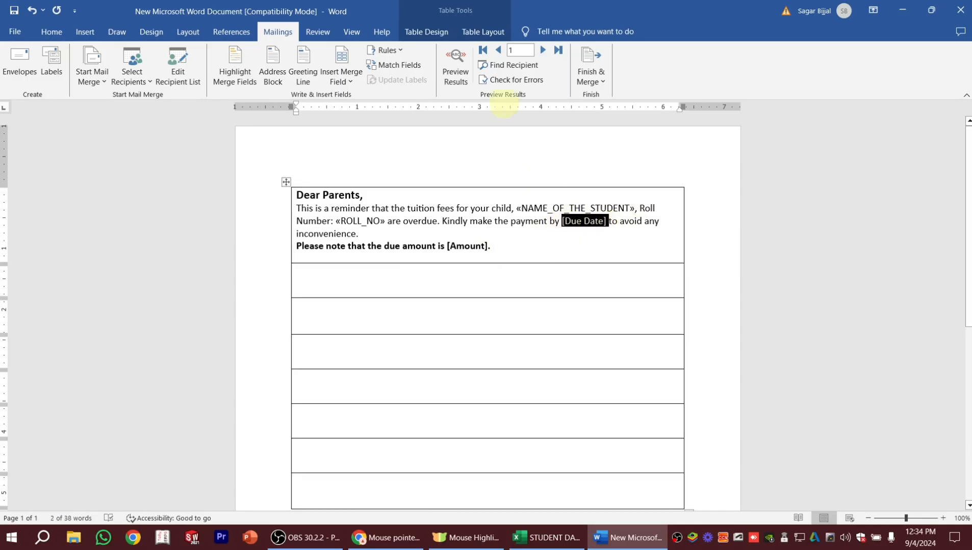
{"action": "left_click", "coordinate": [353, 80]}
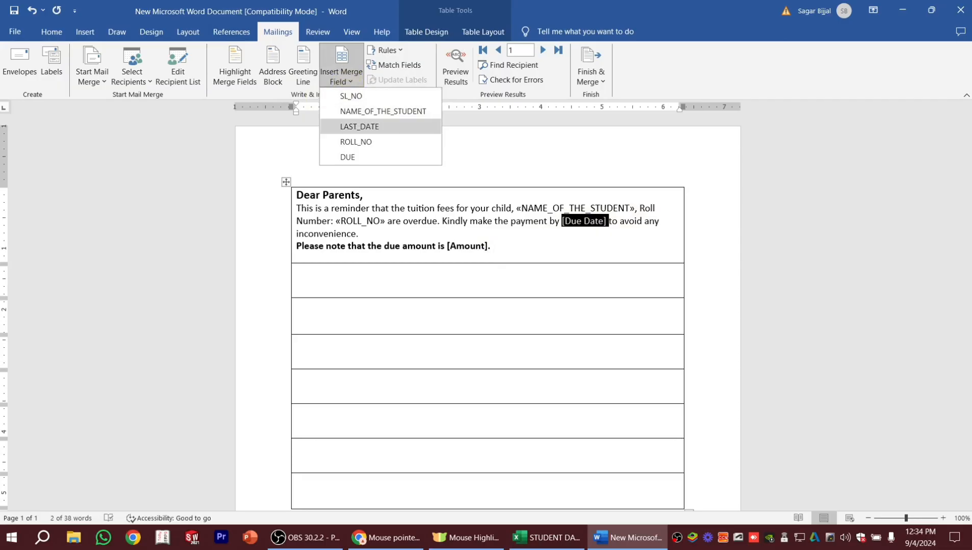
{"action": "left_click", "coordinate": [352, 127]}
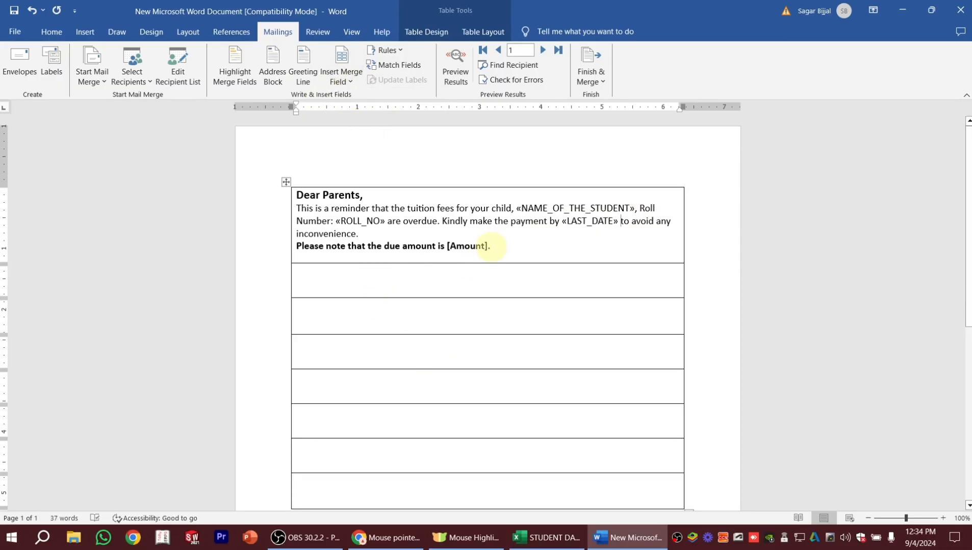
Replace the [Amount] placeholder with the DUE merge field followed by " /-".
{"action": "left_click_drag", "start_coordinate": [490, 247], "coordinate": [447, 246]}
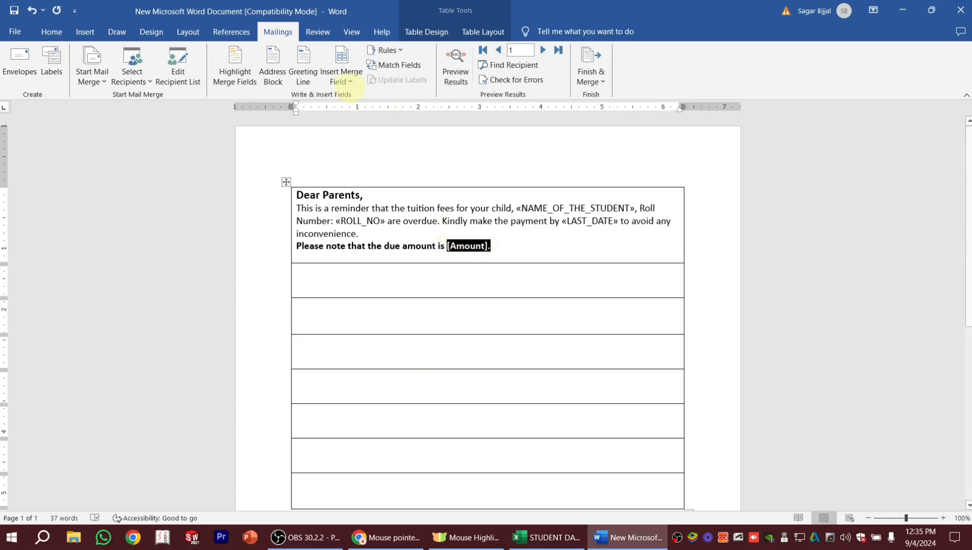
{"action": "left_click", "coordinate": [339, 82]}
{"action": "left_click", "coordinate": [349, 156]}
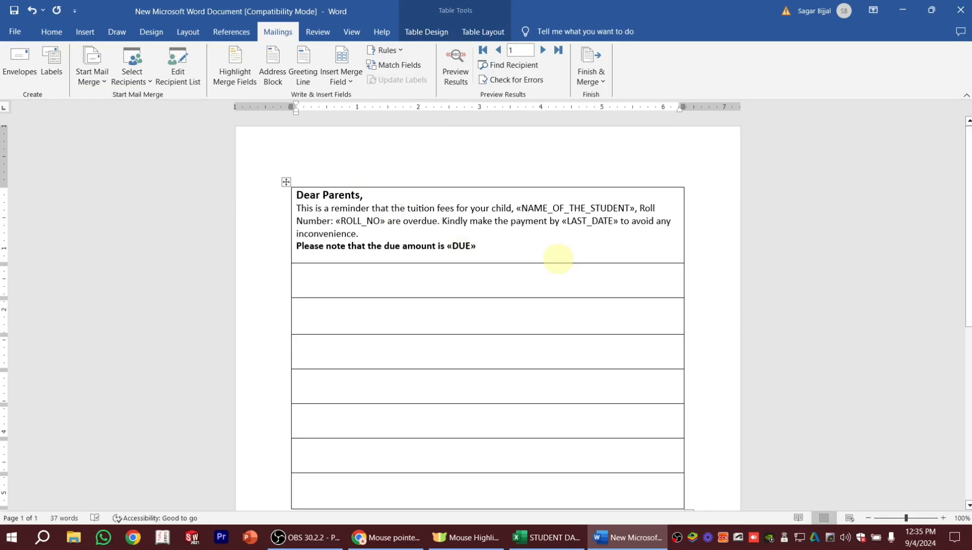
{"action": "type", "text": "/-"}
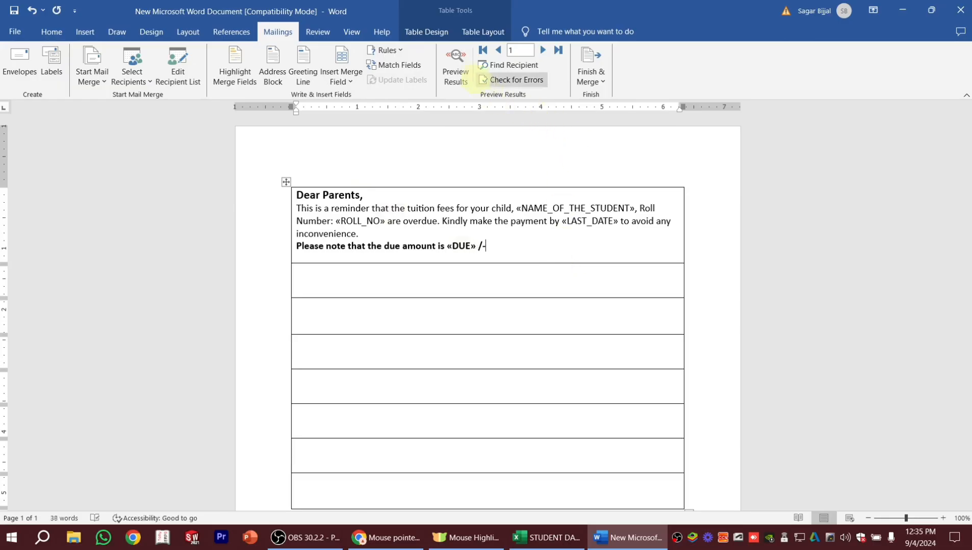
Preview the merged letter with the first recipient's data, check the filled-in values, and return to the merge field view.
{"action": "left_click", "coordinate": [455, 56]}
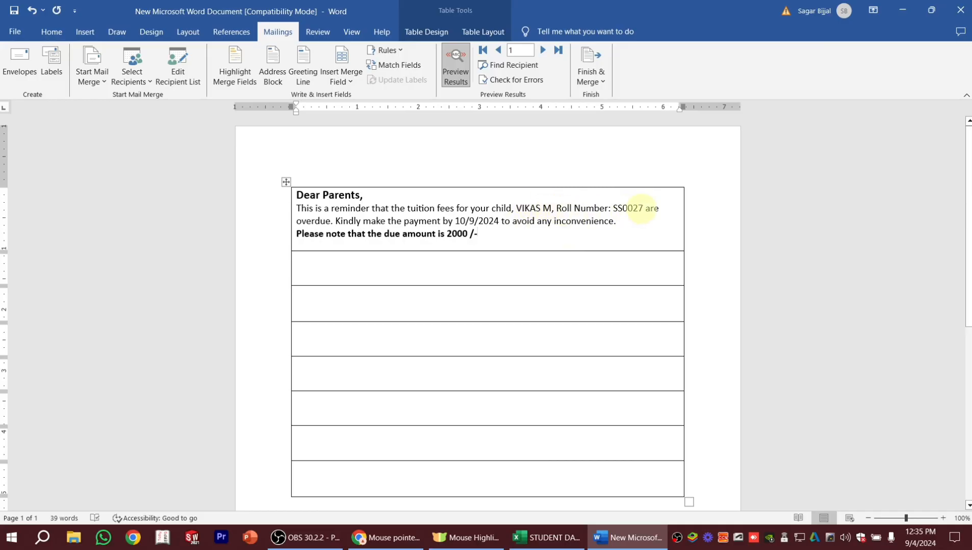
{"action": "left_click", "coordinate": [477, 233]}
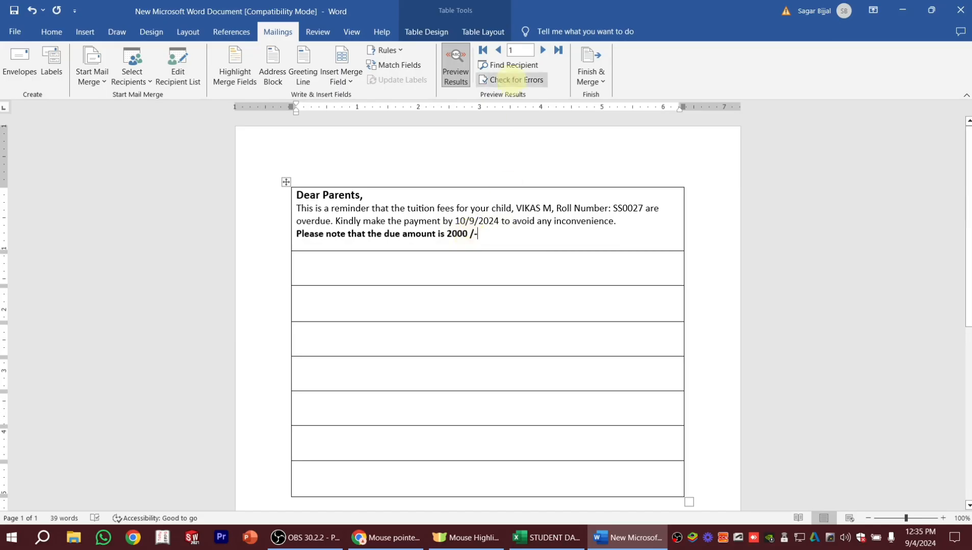
{"action": "left_click", "coordinate": [459, 74]}
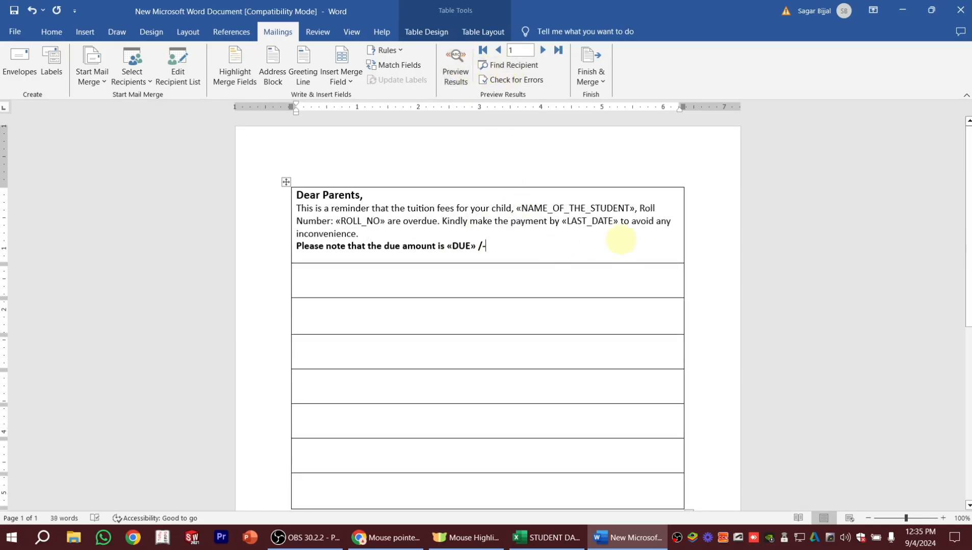
Make the NAME_OF_THE_STUDENT merge field bold and red.
{"action": "mouse_move", "coordinate": [632, 203]}
{"action": "left_mouse_down"}
{"action": "mouse_move", "coordinate": [567, 219]}
{"action": "mouse_move", "coordinate": [525, 205]}
{"action": "mouse_move", "coordinate": [634, 201]}
{"action": "left_mouse_up"}
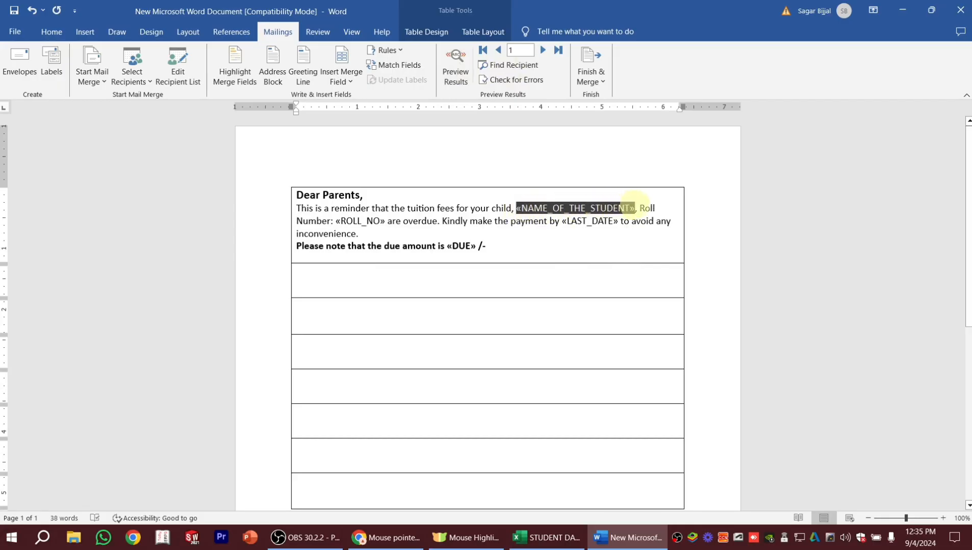
{"action": "left_click", "coordinate": [51, 32]}
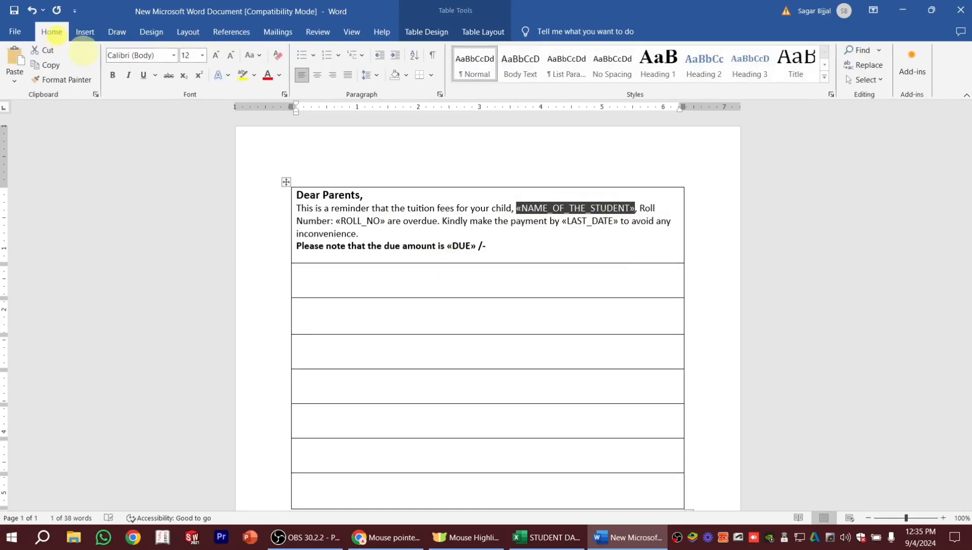
{"action": "left_click", "coordinate": [112, 75]}
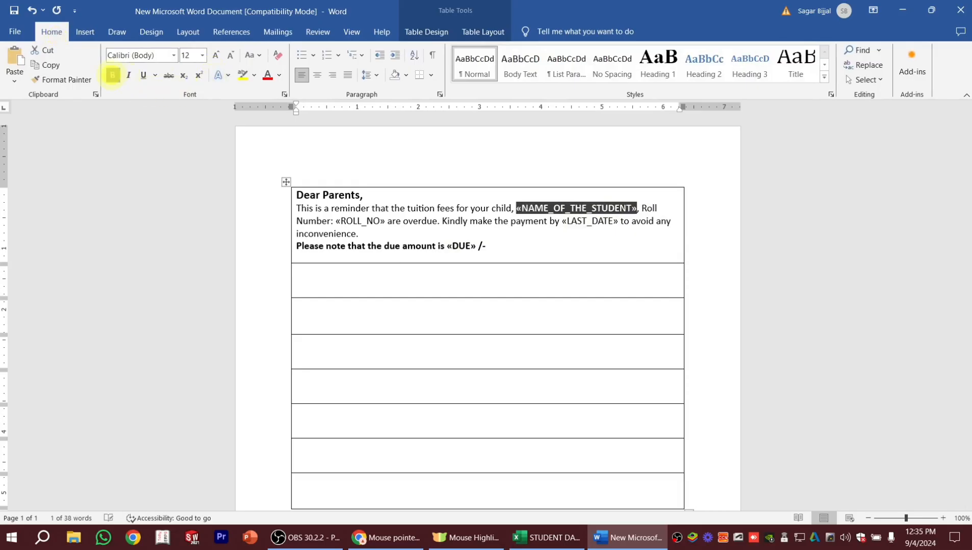
{"action": "left_click", "coordinate": [279, 75]}
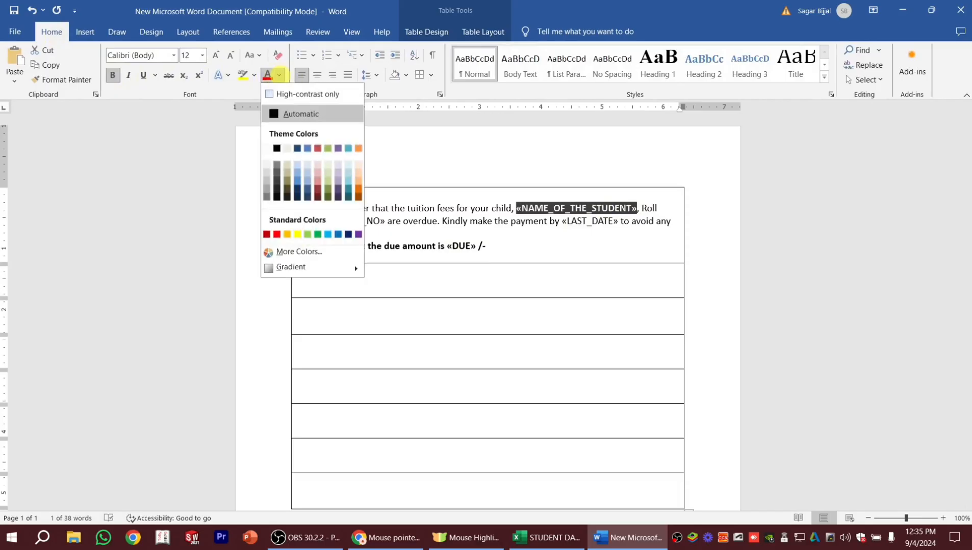
{"action": "left_click", "coordinate": [276, 234]}
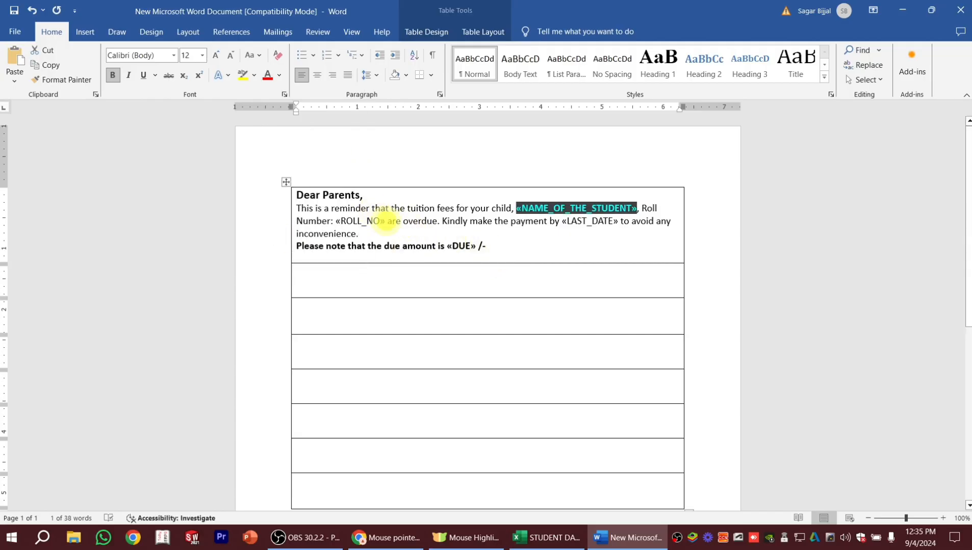
Make the ROLL_NO merge field bold and dark blue.
{"action": "double_click", "coordinate": [383, 221]}
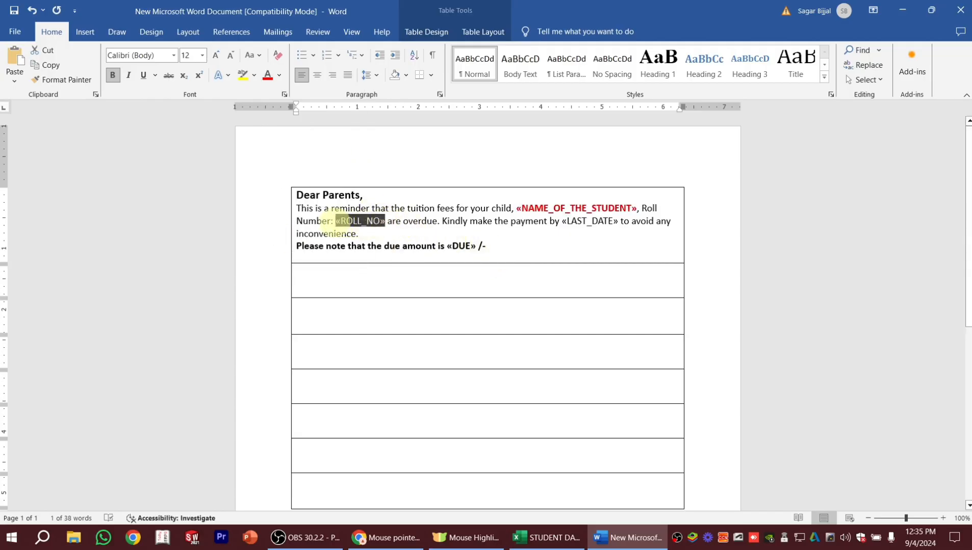
{"action": "left_click", "coordinate": [113, 75]}
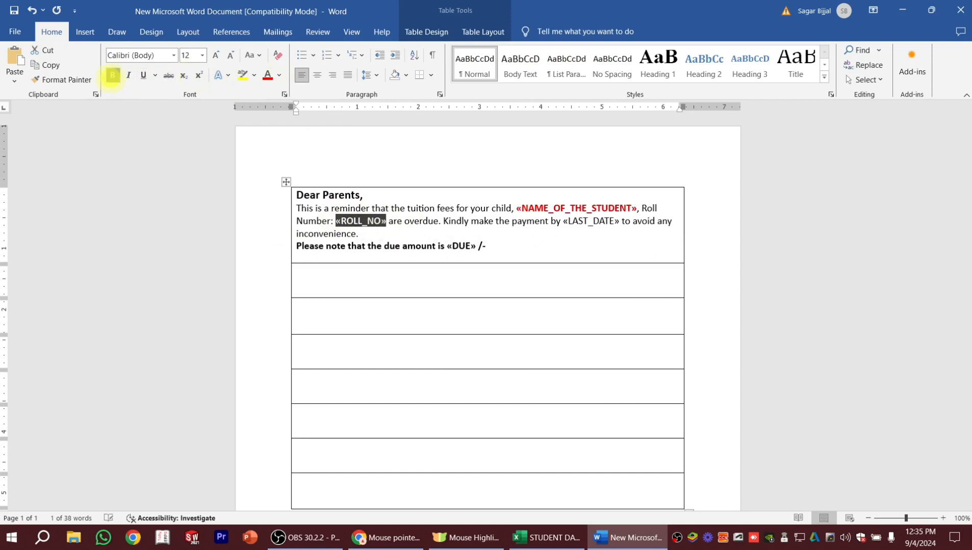
{"action": "left_click", "coordinate": [279, 75]}
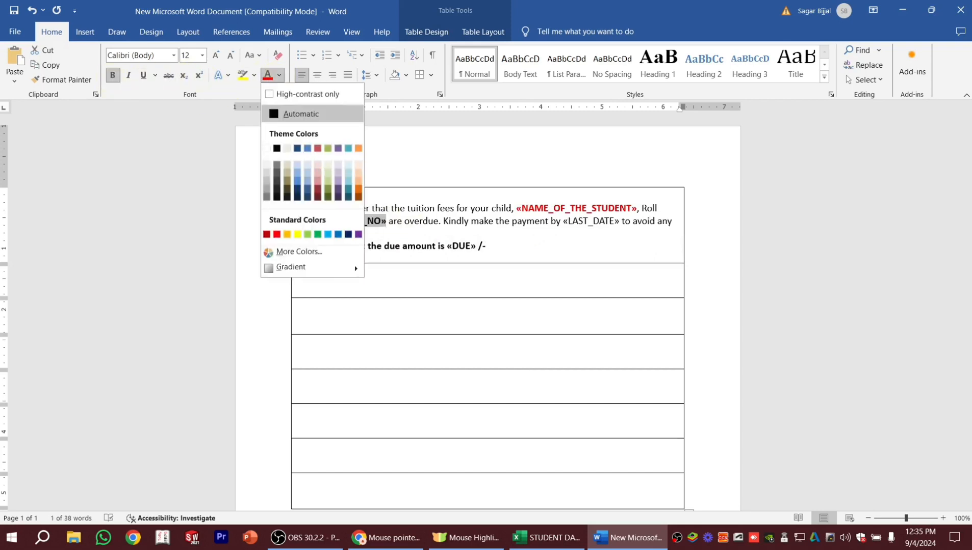
{"action": "left_click", "coordinate": [349, 235]}
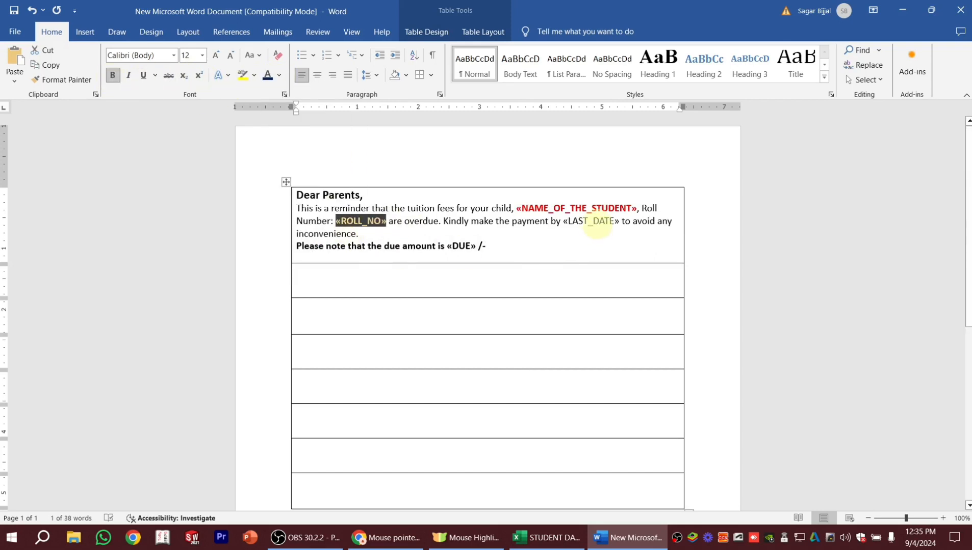
Make only the LAST_DATE merge field bold and dark blue, leaving the word "by" out of the selection.
{"action": "left_click_drag", "start_coordinate": [552, 222], "coordinate": [619, 223]}
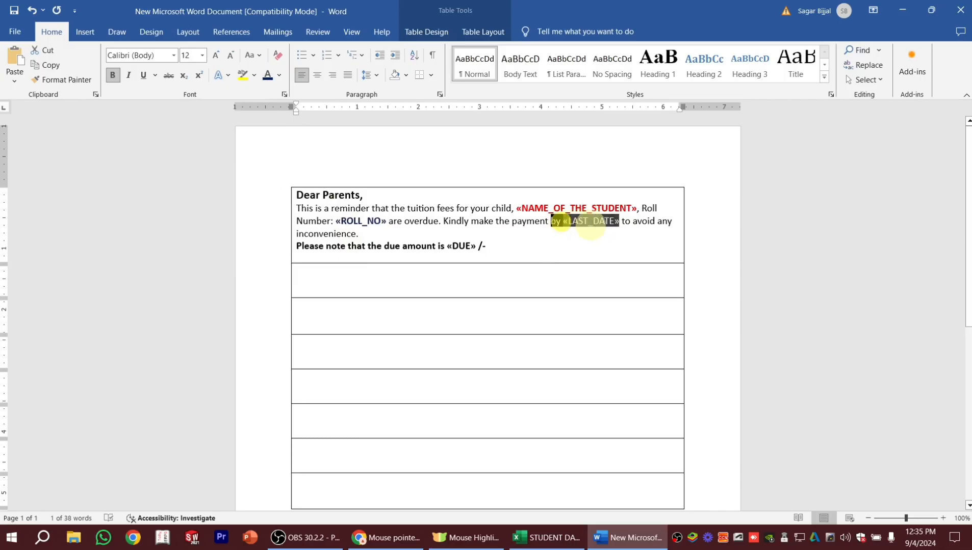
{"action": "left_click", "coordinate": [566, 245]}
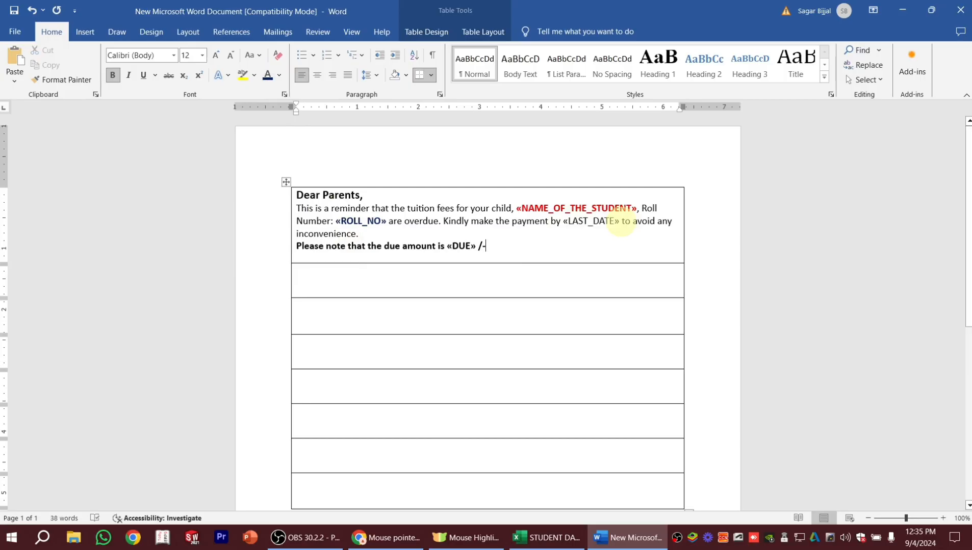
{"action": "left_click_drag", "start_coordinate": [621, 222], "coordinate": [569, 223]}
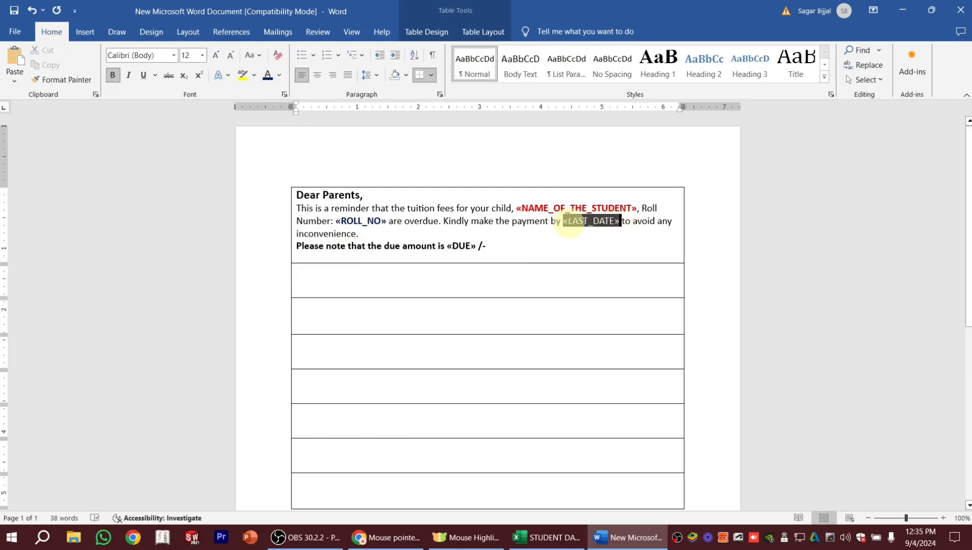
{"action": "left_click", "coordinate": [113, 76]}
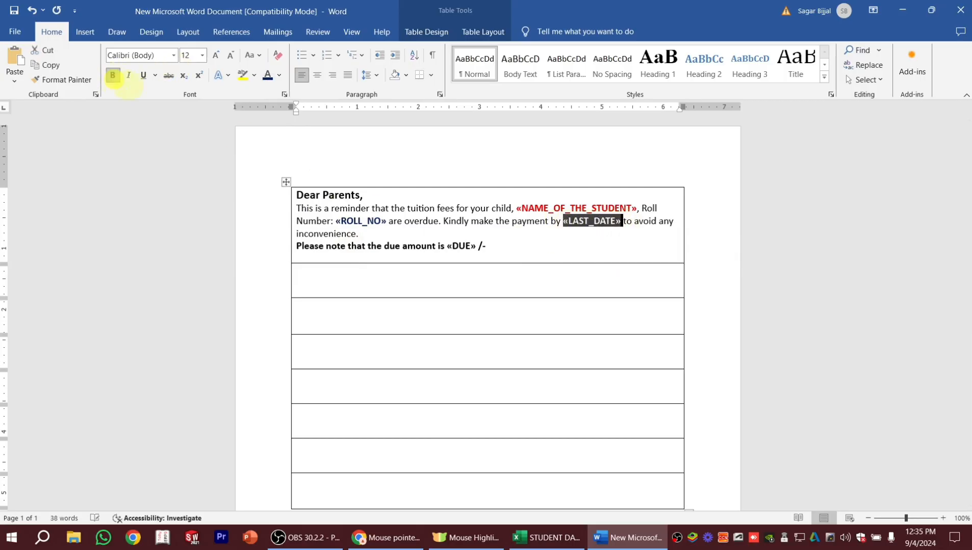
{"action": "left_click", "coordinate": [279, 76]}
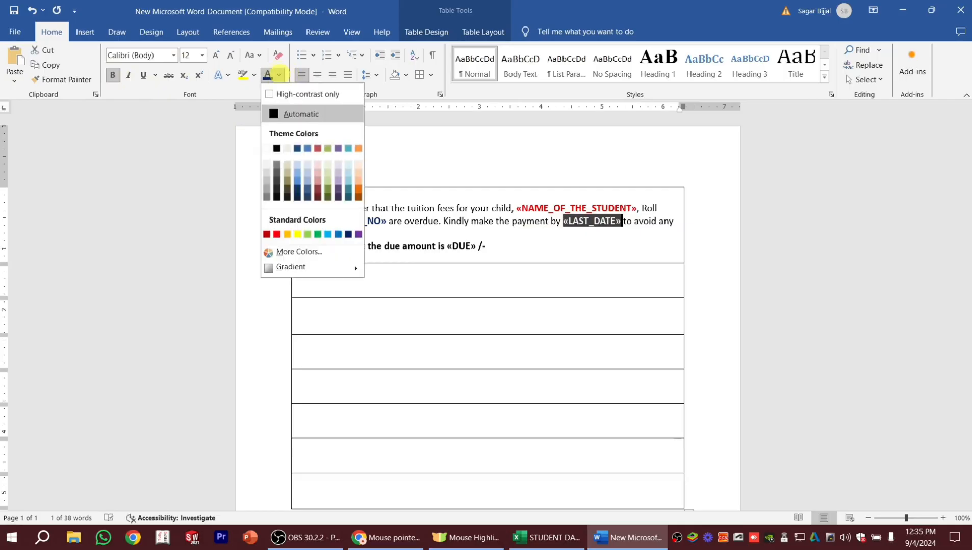
{"action": "left_click", "coordinate": [348, 235]}
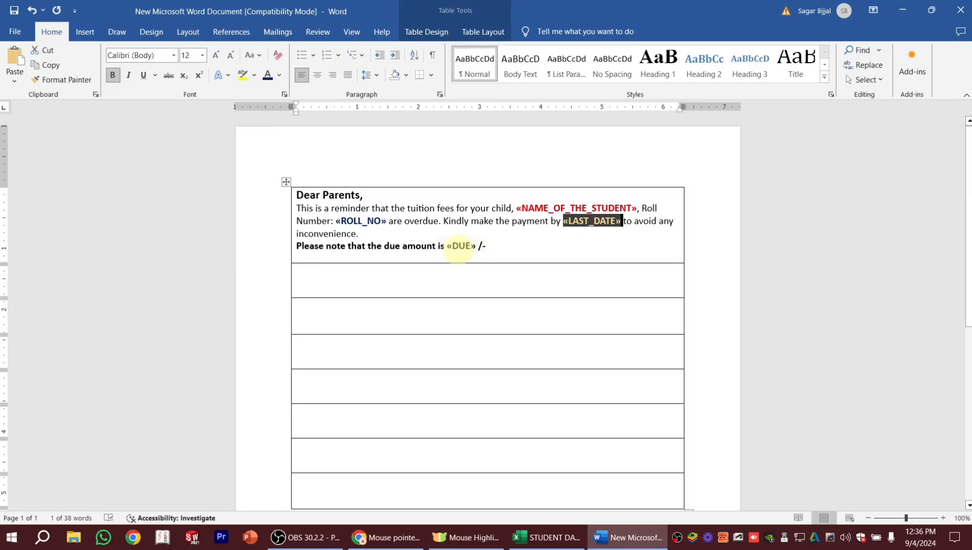
{"action": "left_click", "coordinate": [518, 251]}
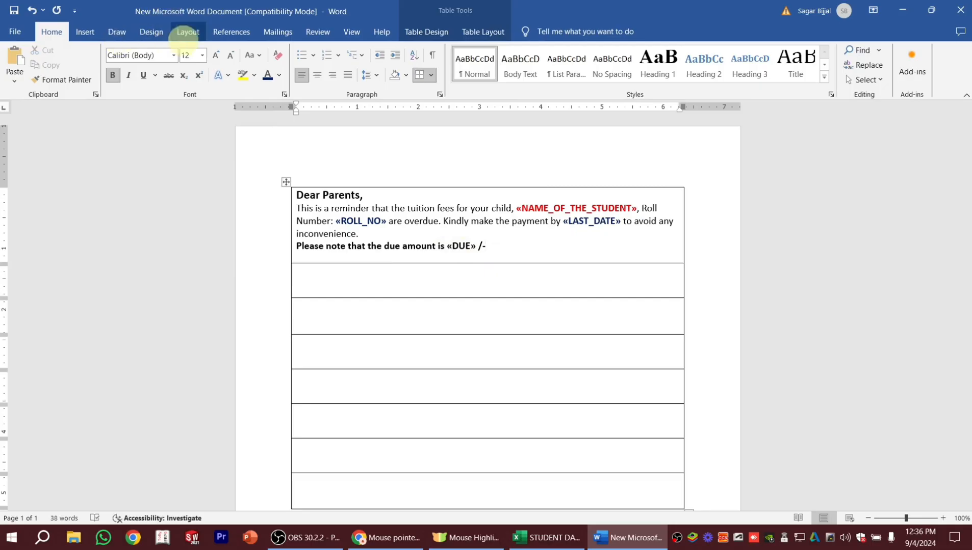
Preview the formatted slip with the first recipient's data and return to the merge field view.
{"action": "left_click", "coordinate": [276, 33]}
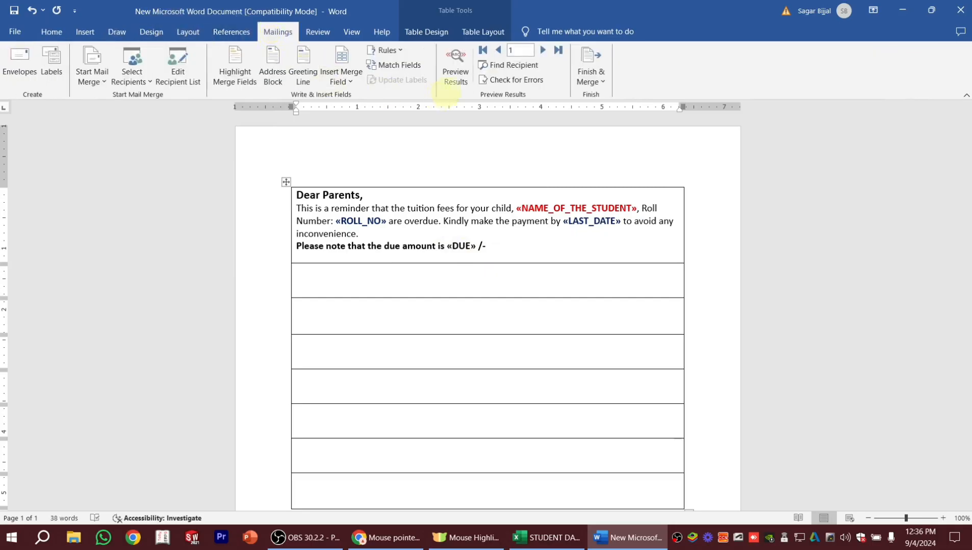
{"action": "left_click", "coordinate": [456, 65]}
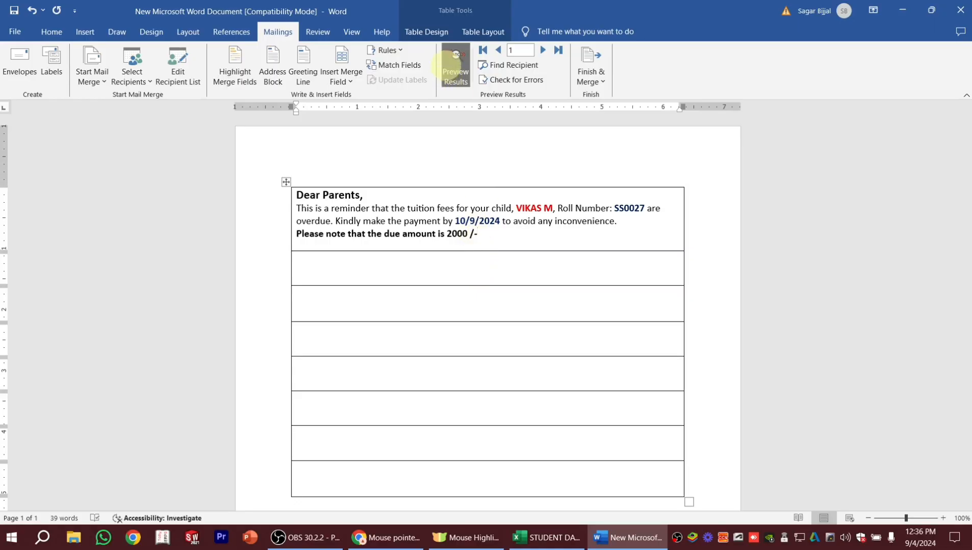
{"action": "left_click", "coordinate": [455, 67]}
Copy the complete reminder text into the second table row and preview both slips with recipient data.
{"action": "left_click_drag", "start_coordinate": [499, 251], "coordinate": [298, 194]}
{"action": "key", "text": "ctrl+c"}
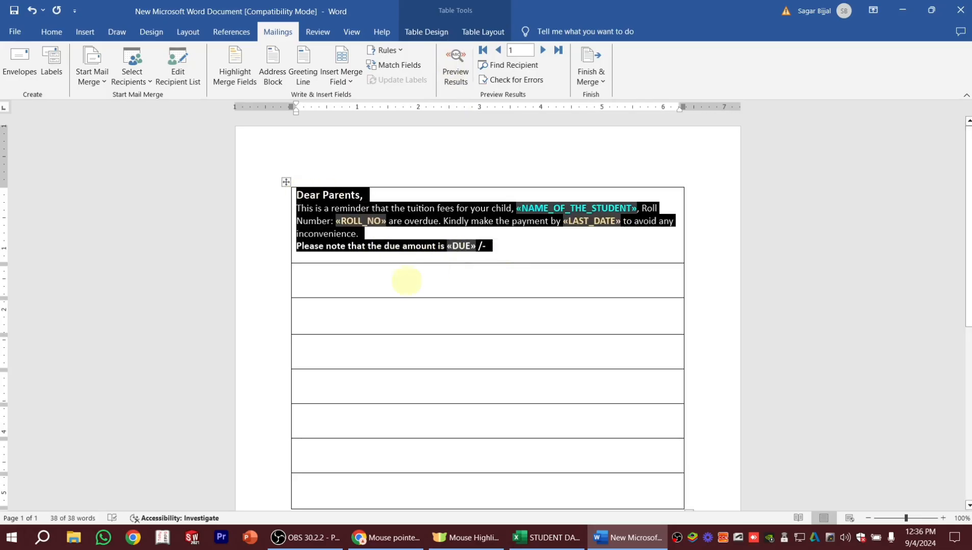
{"action": "left_click", "coordinate": [304, 278]}
{"action": "key", "text": "ctrl+v"}
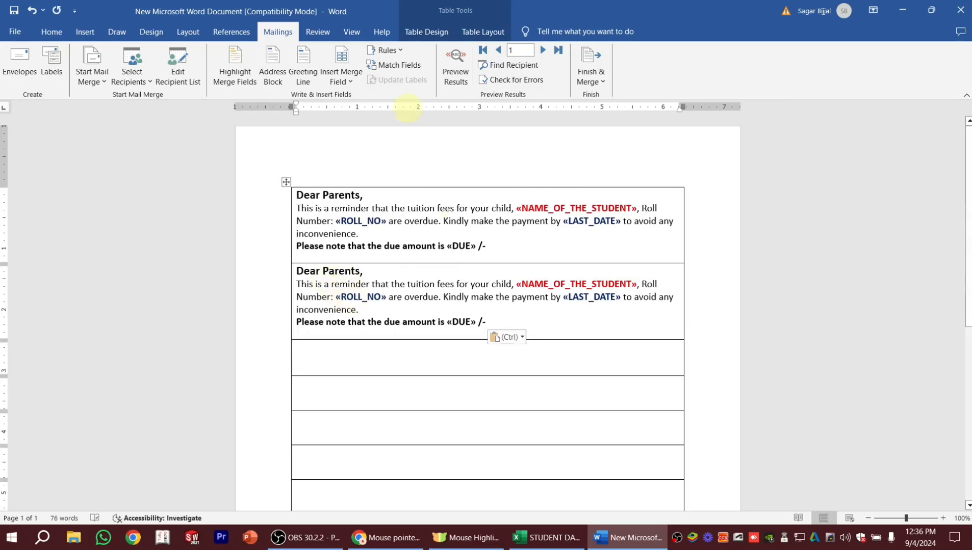
{"action": "left_click", "coordinate": [455, 67]}
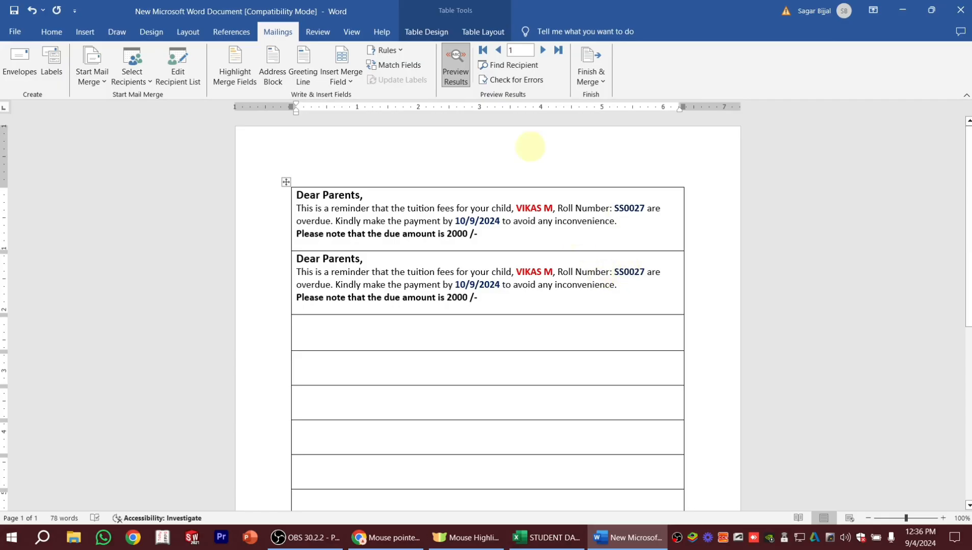
{"action": "left_click", "coordinate": [453, 63]}
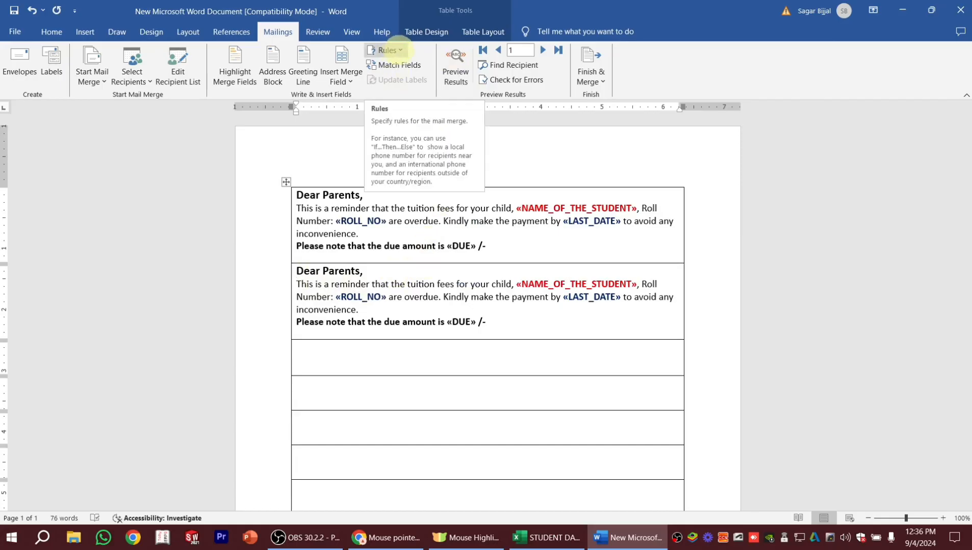
Insert a Next Record rule before "Dear Parents" in the second slip and preview the merged data in both slips.
{"action": "left_click", "coordinate": [399, 50]}
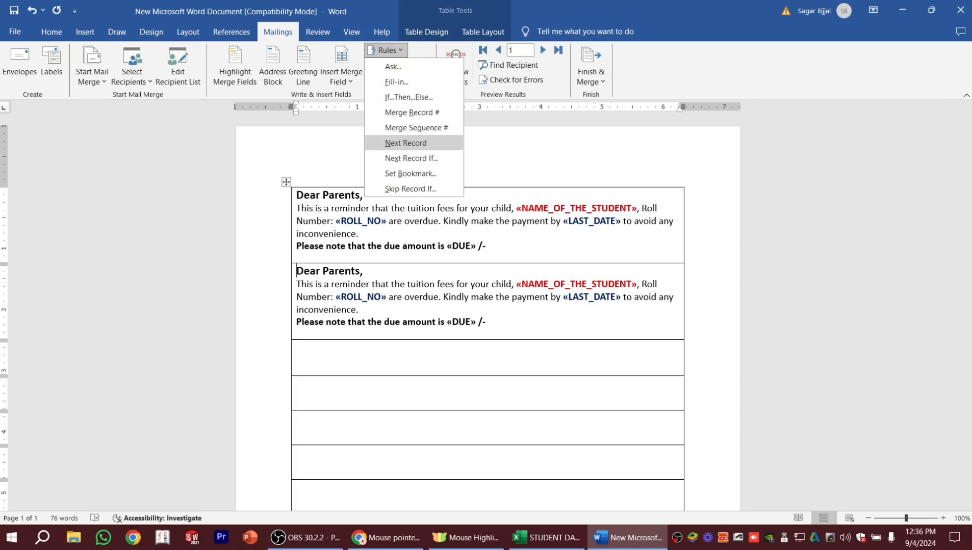
{"action": "left_click", "coordinate": [405, 144]}
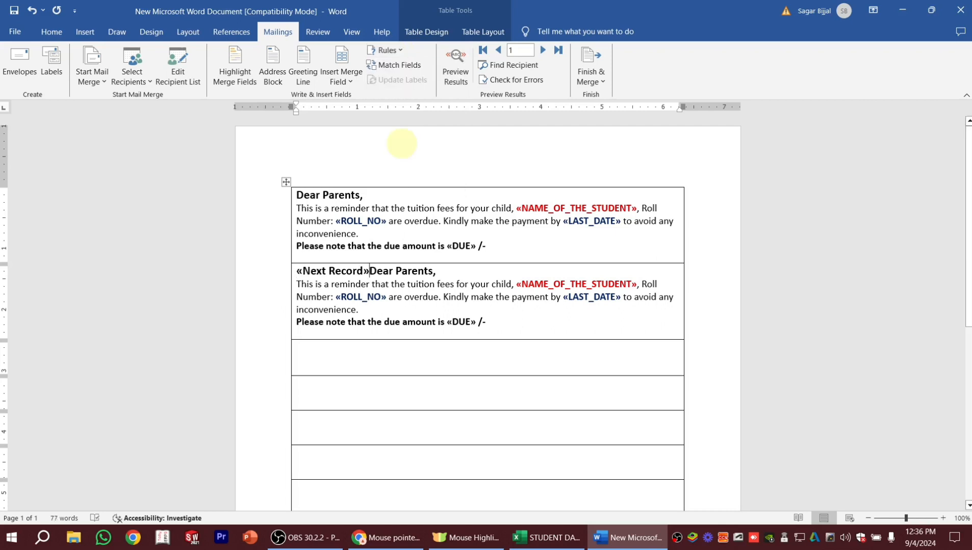
{"action": "left_click", "coordinate": [455, 71]}
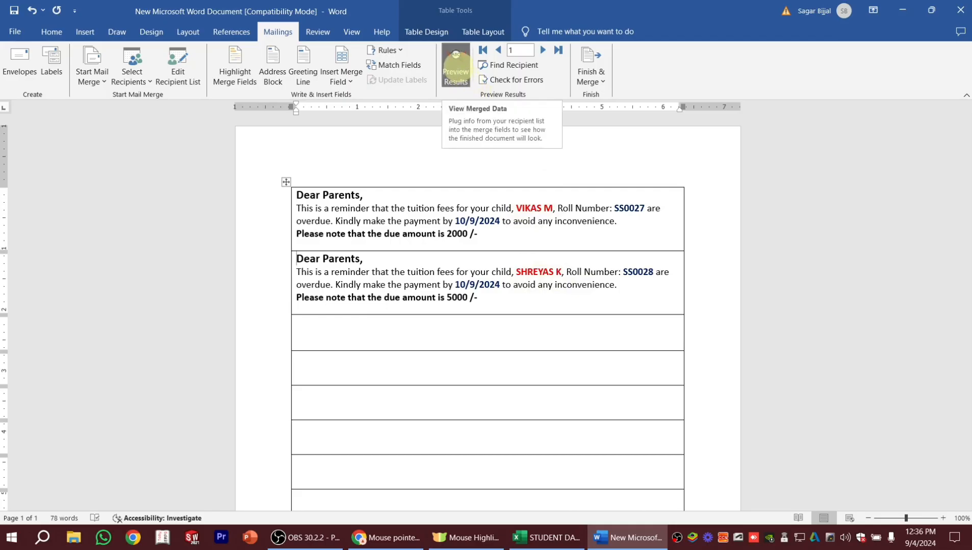
{"action": "left_click", "coordinate": [456, 71]}
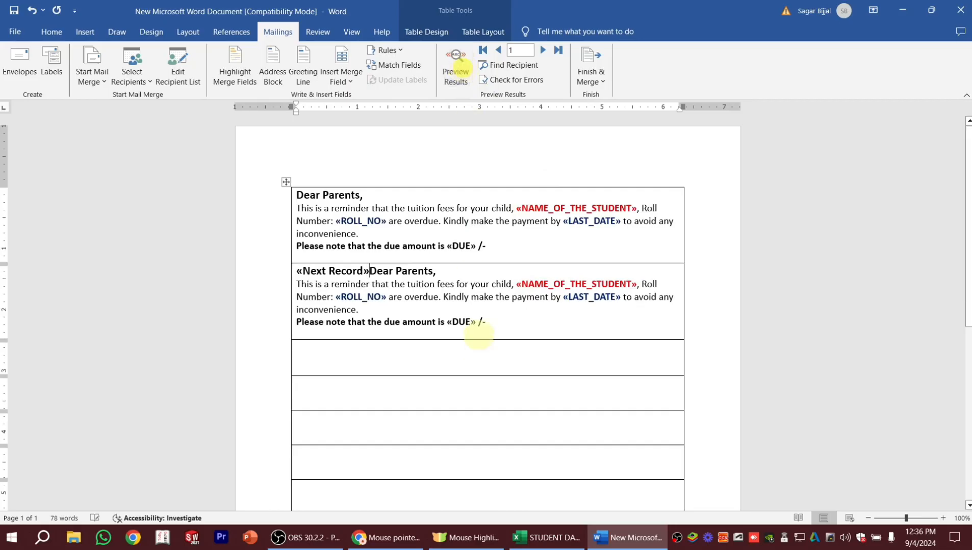
Copy the second slip, including its Next Record rule, into all the remaining empty table rows.
{"action": "left_click_drag", "start_coordinate": [492, 322], "coordinate": [301, 270]}
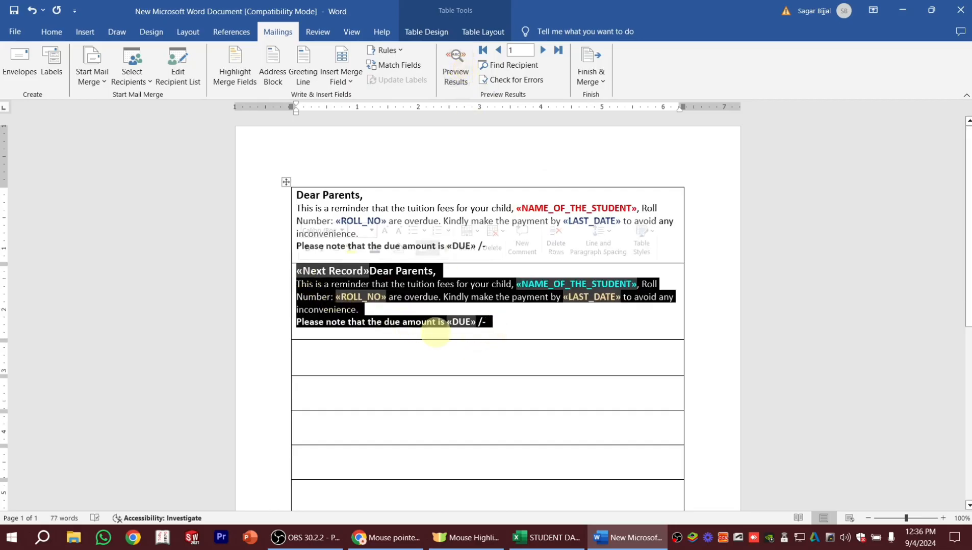
{"action": "key", "text": "ctrl+c"}
{"action": "left_click", "coordinate": [312, 353]}
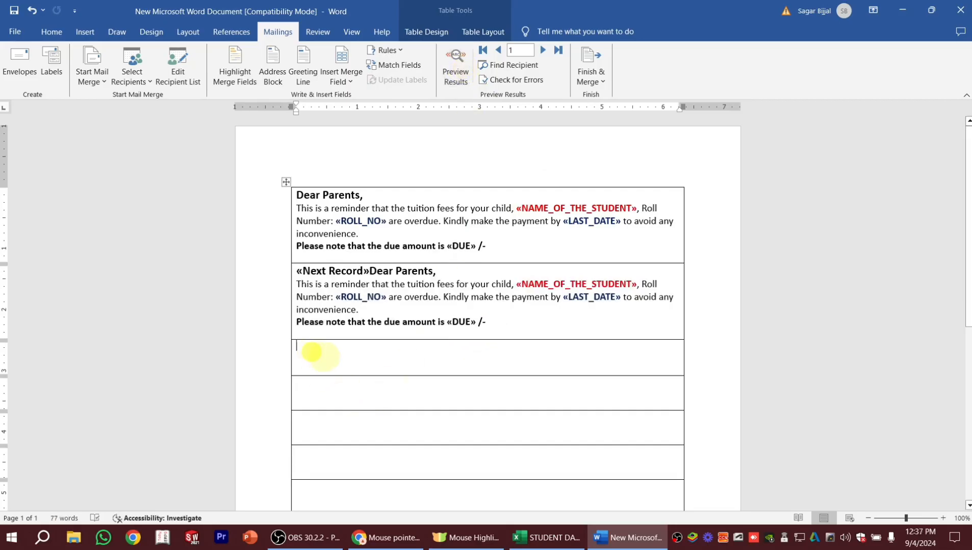
{"action": "key", "text": "ctrl+v"}
{"action": "left_click", "coordinate": [316, 429]}
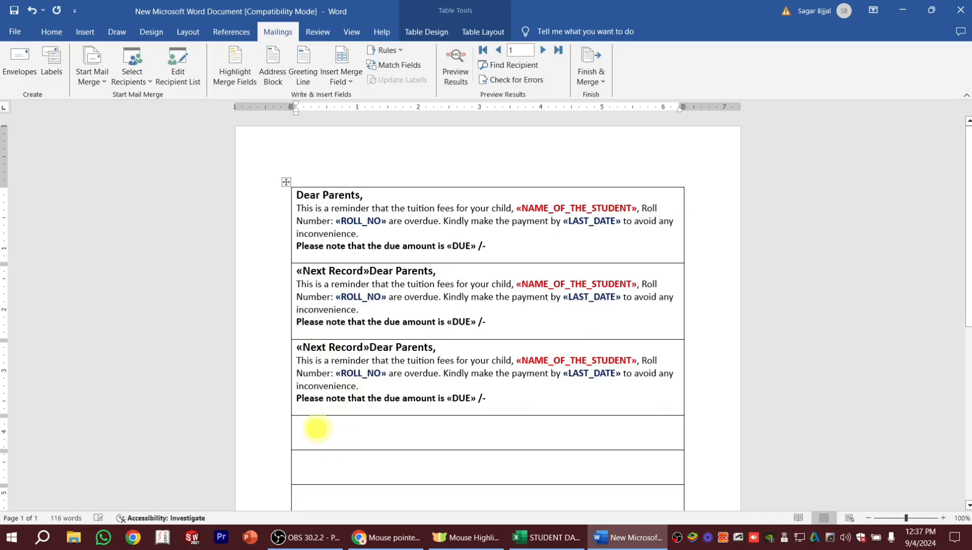
{"action": "key", "text": "ctrl+v"}
{"action": "scroll", "coordinate": [967, 183], "scroll_direction": "down", "scroll_amount": 3}
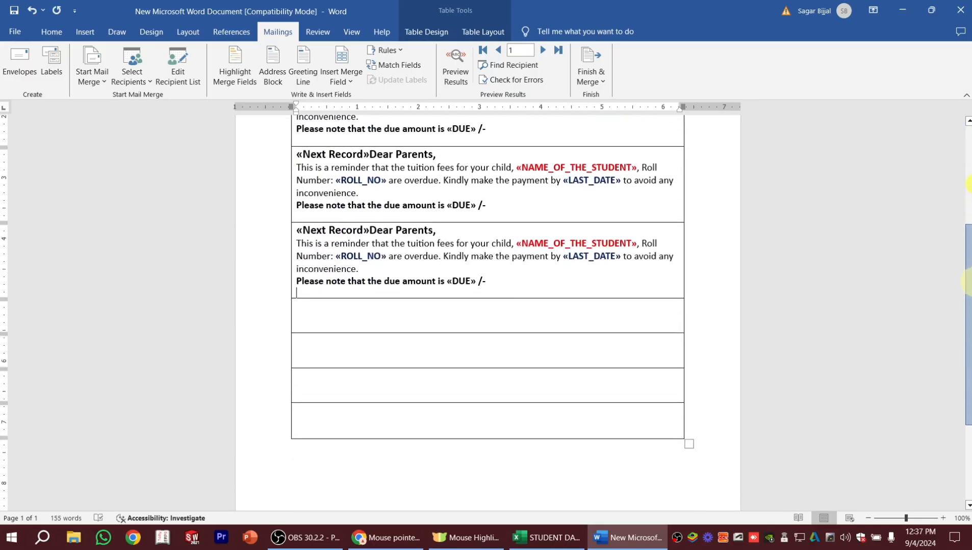
{"action": "key", "text": "ctrl+v"}
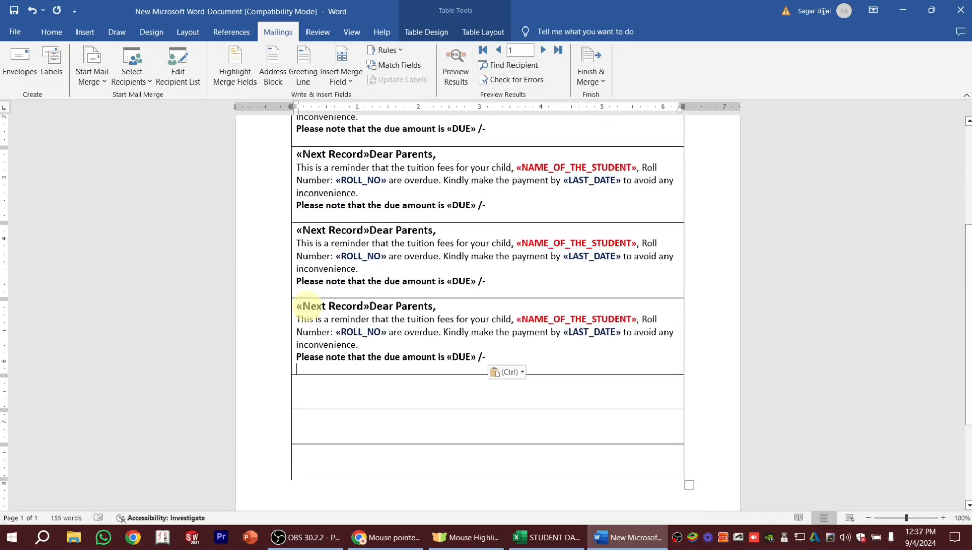
{"action": "left_click", "coordinate": [306, 389]}
{"action": "key", "text": "ctrl+v"}
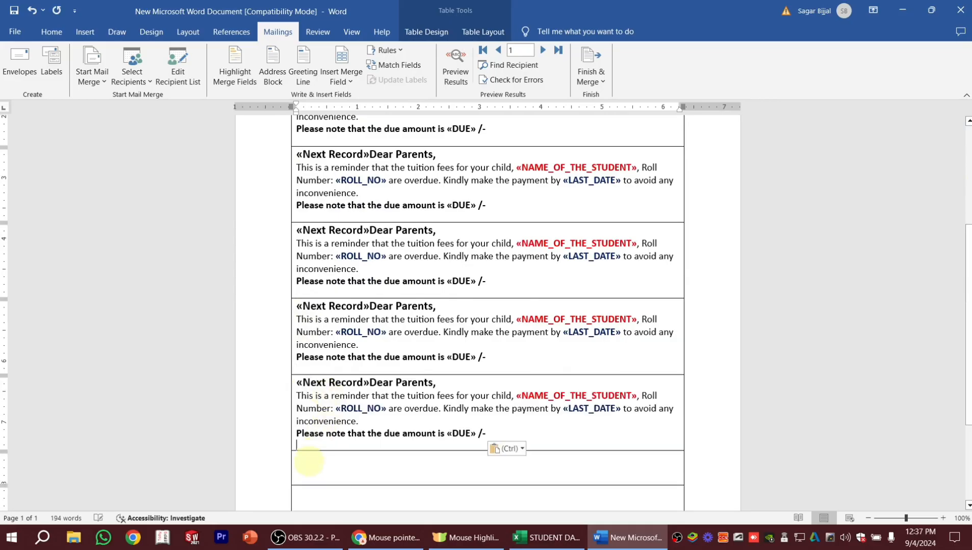
{"action": "left_click", "coordinate": [308, 461]}
{"action": "key", "text": "ctrl+v"}
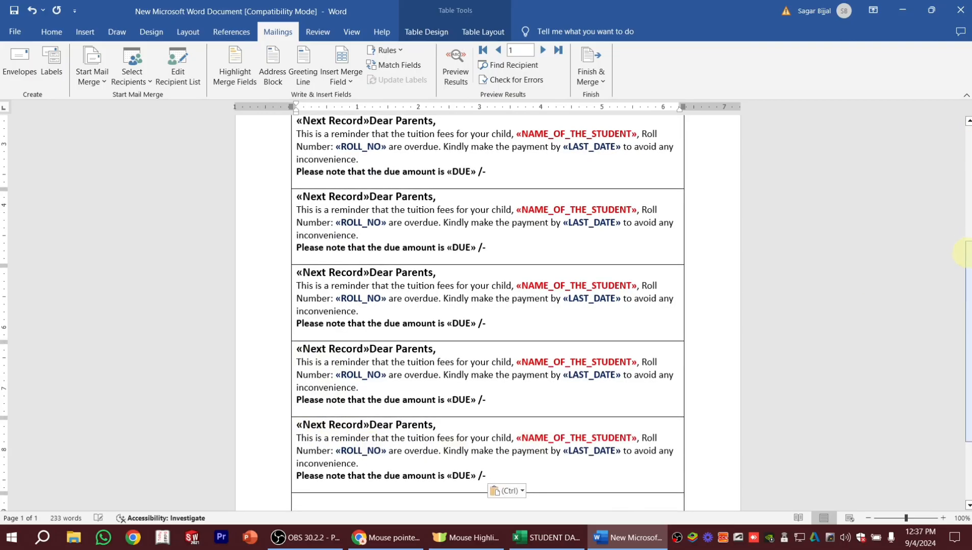
{"action": "scroll", "coordinate": [960, 247], "scroll_direction": "down", "scroll_amount": 3}
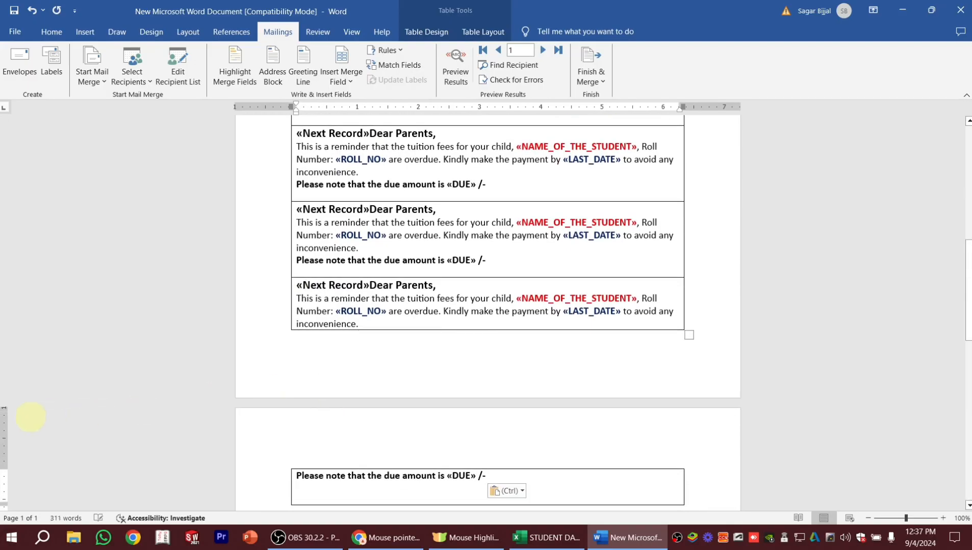
Reduce the page's bottom margin so the last slip fits entirely on the first page.
{"action": "left_click", "coordinate": [278, 351]}
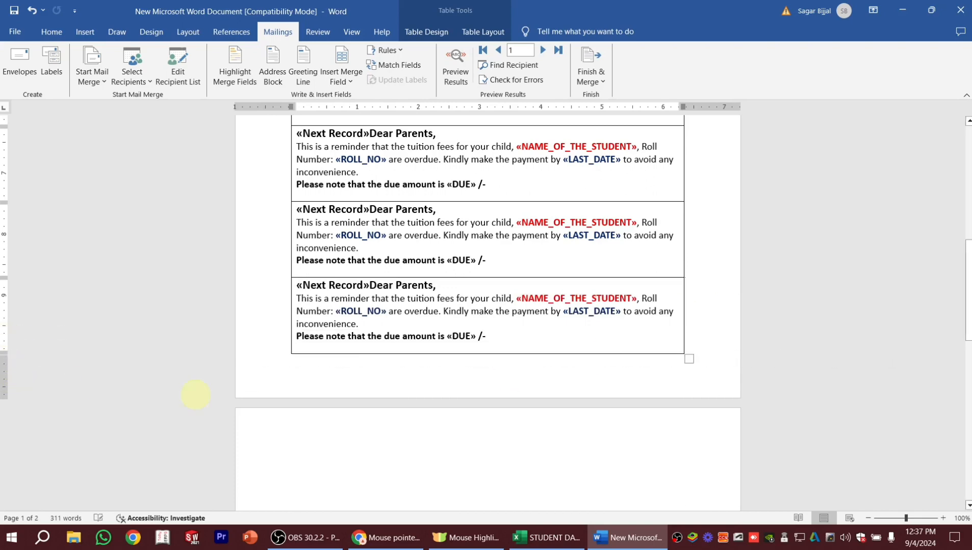
Preview the merged student data in all the reminder slips on the page.
{"action": "left_click_drag", "start_coordinate": [968, 288], "coordinate": [969, 176]}
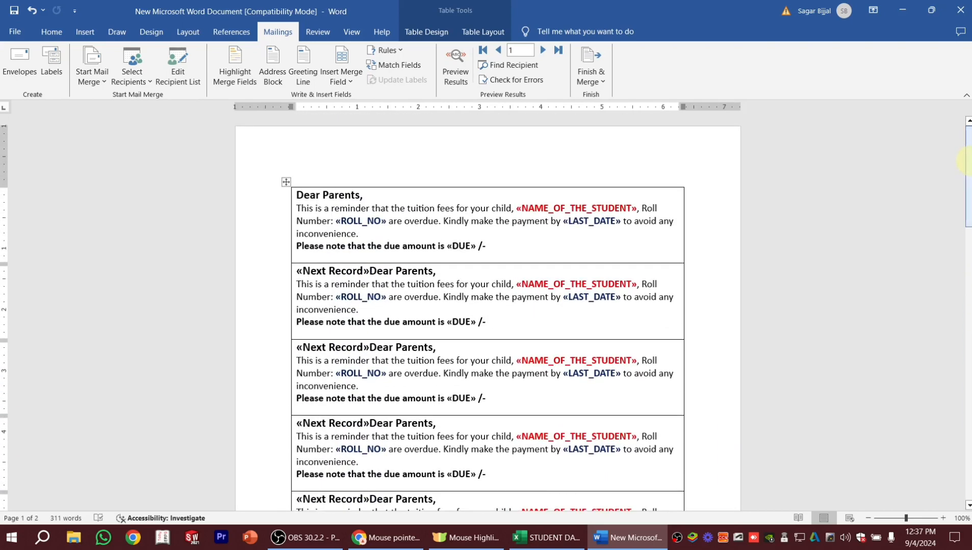
{"action": "left_click", "coordinate": [455, 57]}
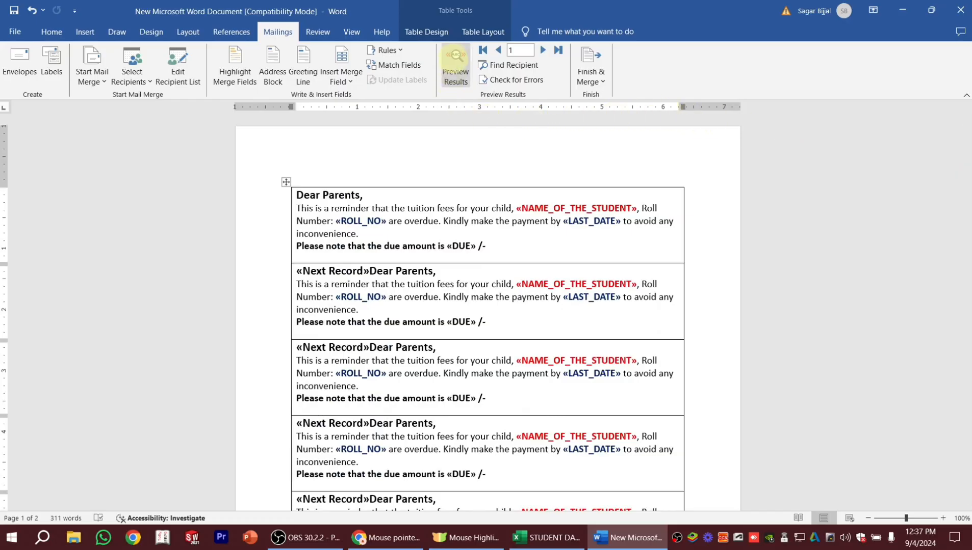
{"action": "mouse_move", "coordinate": [969, 157]}
{"action": "left_mouse_down"}
{"action": "mouse_move", "coordinate": [967, 278]}
{"action": "mouse_move", "coordinate": [968, 148]}
{"action": "left_mouse_up"}
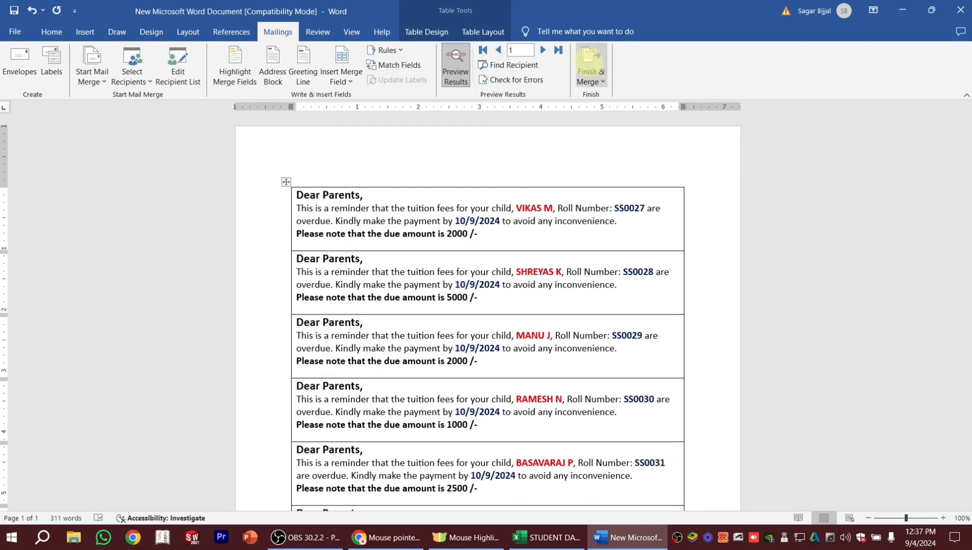
Merge all records into a new document of individual letters and inspect its pages in the print preview.
{"action": "left_click", "coordinate": [587, 64]}
{"action": "left_click", "coordinate": [630, 94]}
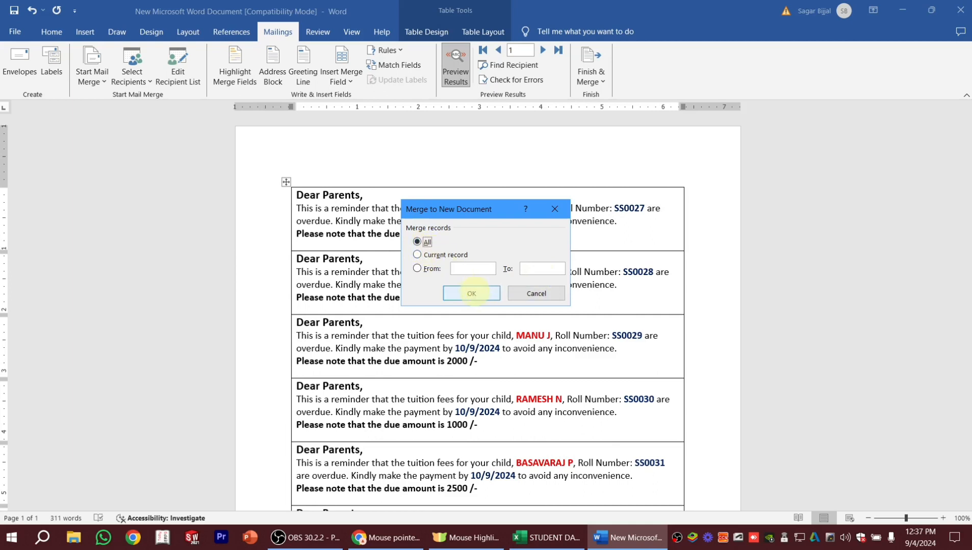
{"action": "left_click", "coordinate": [469, 294]}
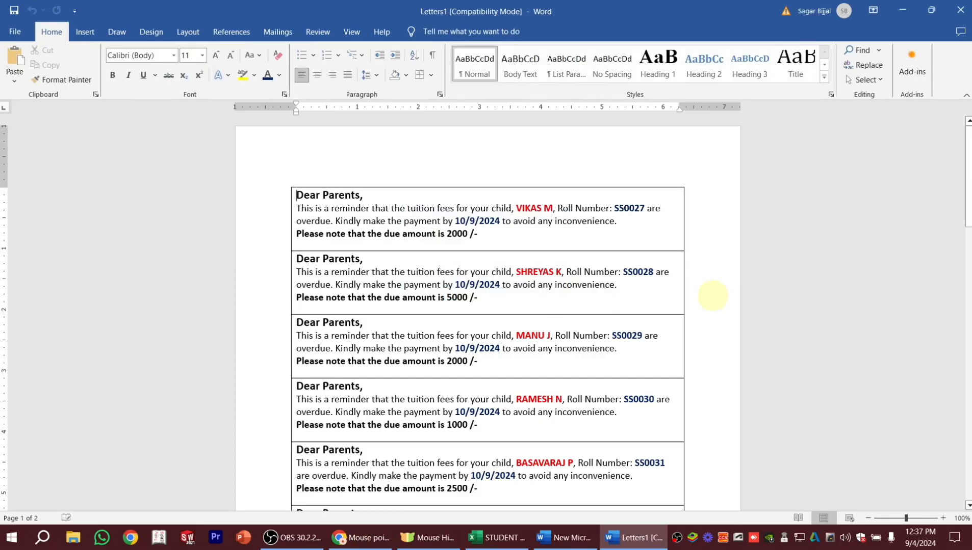
{"action": "key", "text": "ctrl+p"}
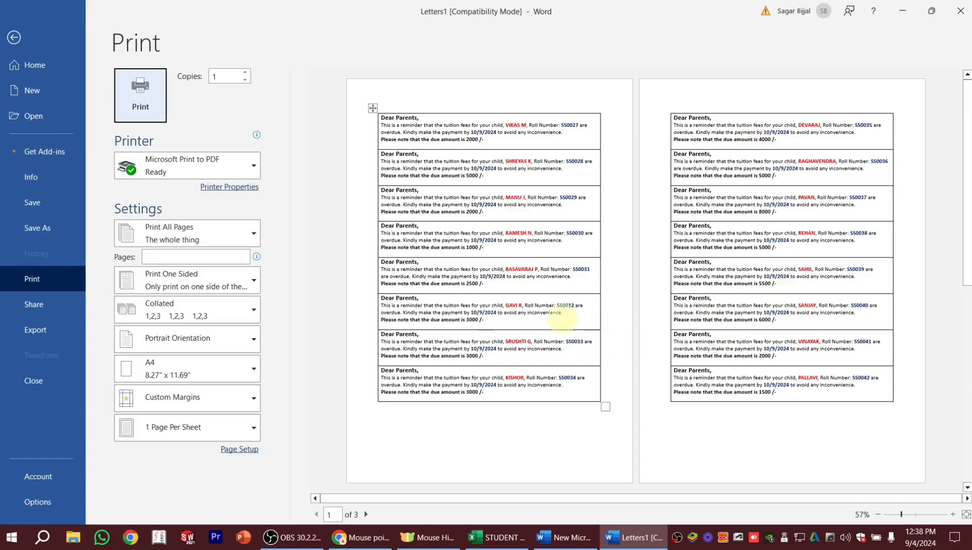
{"action": "left_click_drag", "start_coordinate": [965, 135], "coordinate": [968, 107]}
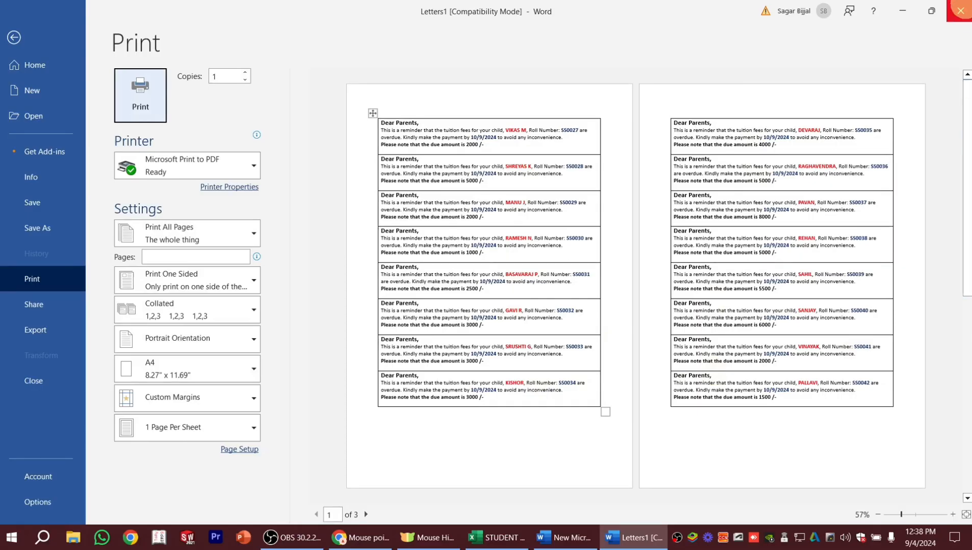
Close the merged document, saving it to the Desktop as Word document "Dear Parents" and accepting the upgrade to the newest file format.
{"action": "left_click", "coordinate": [960, 11]}
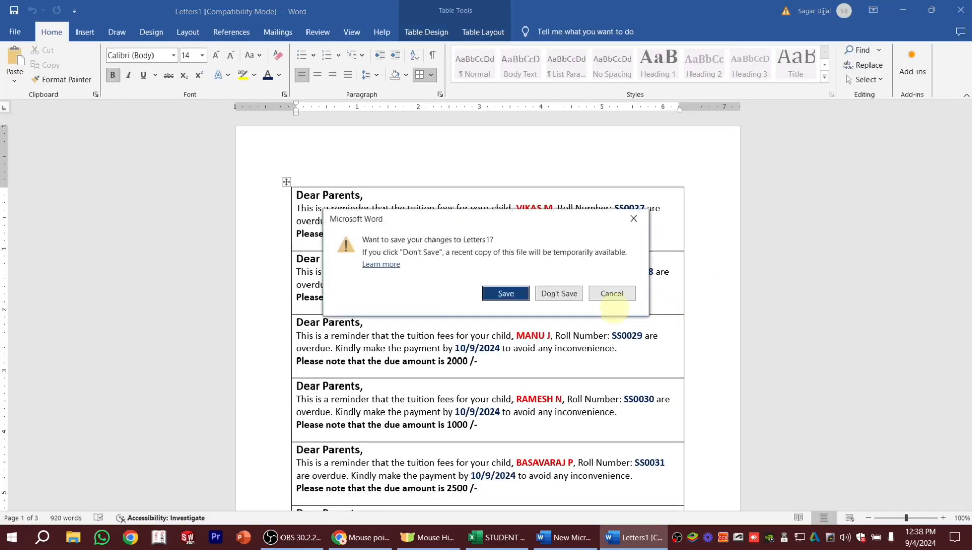
{"action": "left_click", "coordinate": [506, 294]}
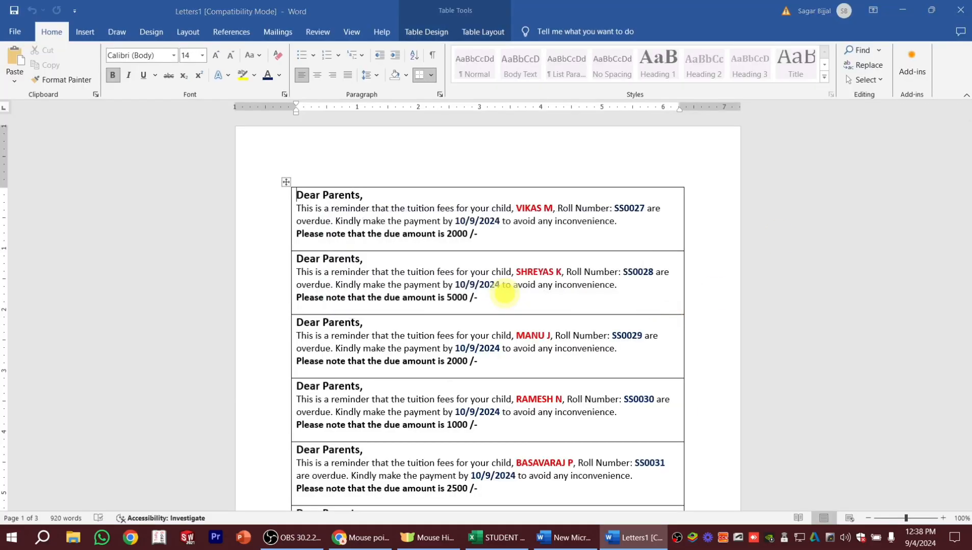
{"action": "left_click", "coordinate": [54, 105]}
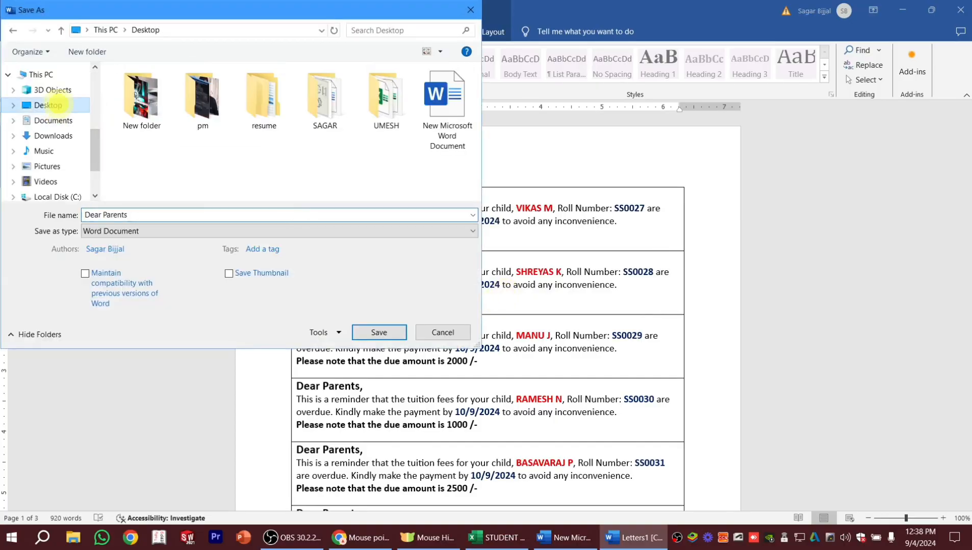
{"action": "left_click", "coordinate": [379, 333]}
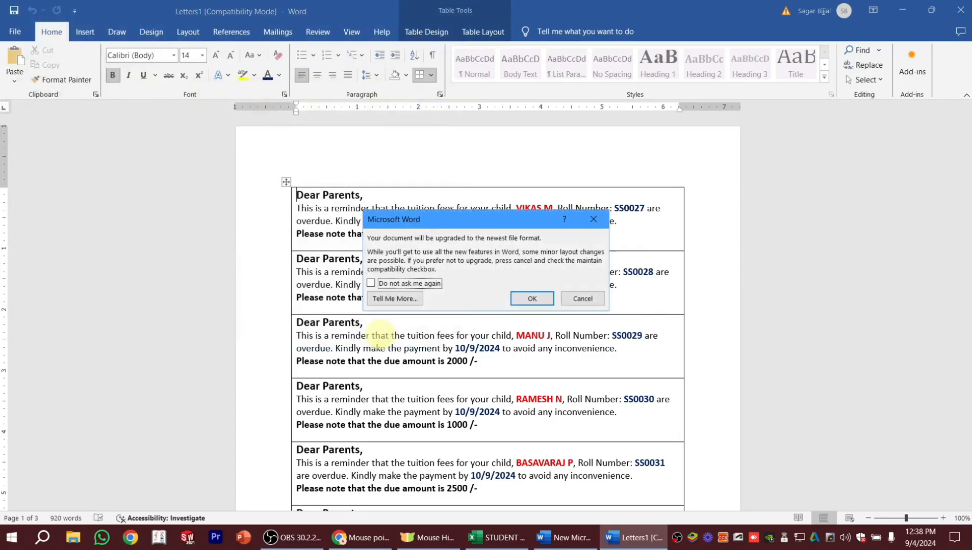
{"action": "left_click", "coordinate": [531, 298]}
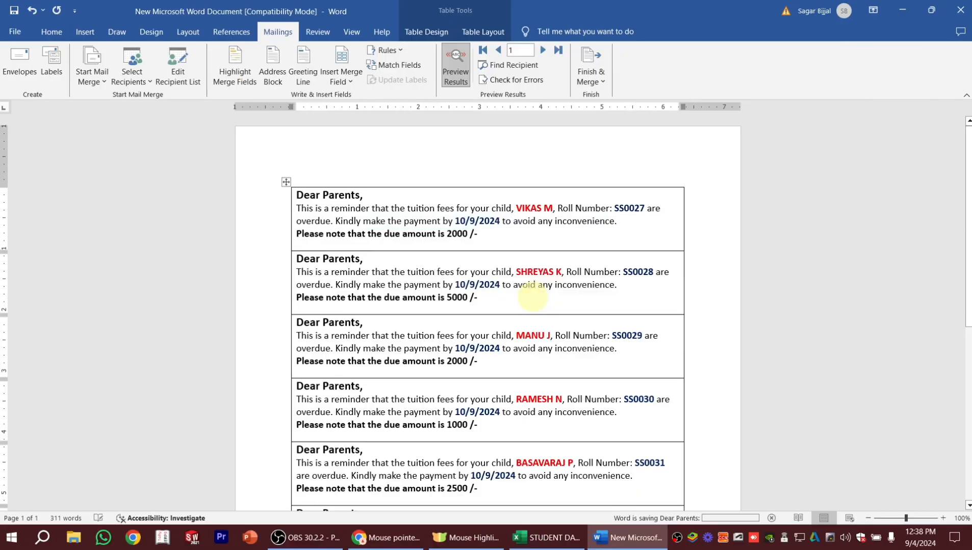